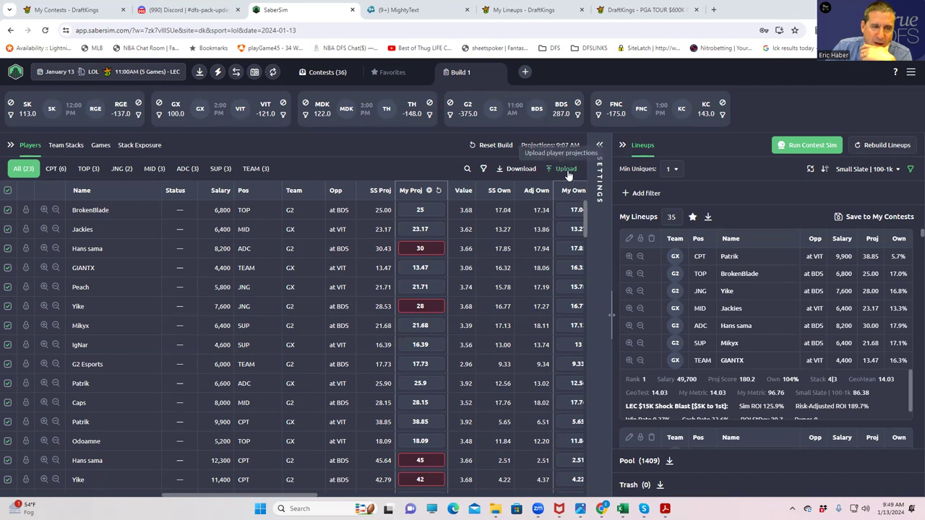
Load the LOLDK_Sim CSV from DFSheets > KrugLOL into the custom player data upload
{"action": "left_click", "coordinate": [566, 171]}
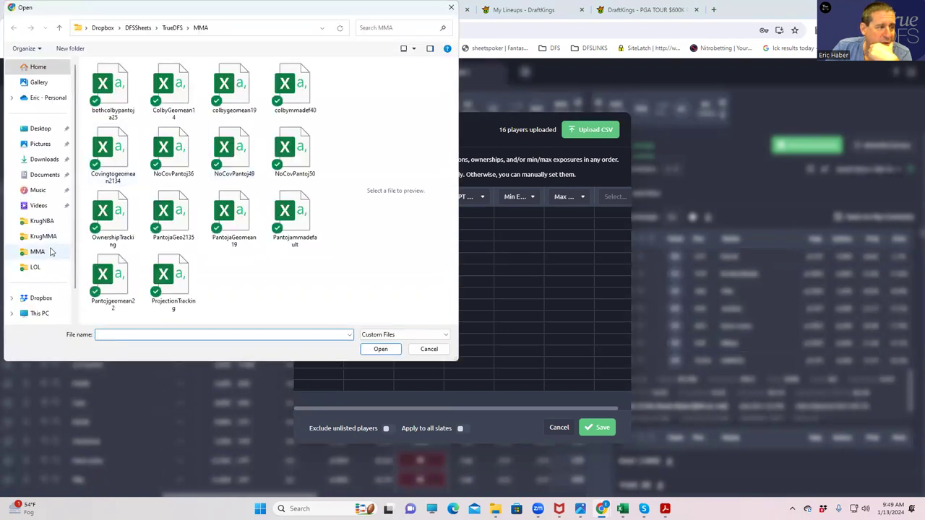
{"action": "left_click", "coordinate": [45, 221]}
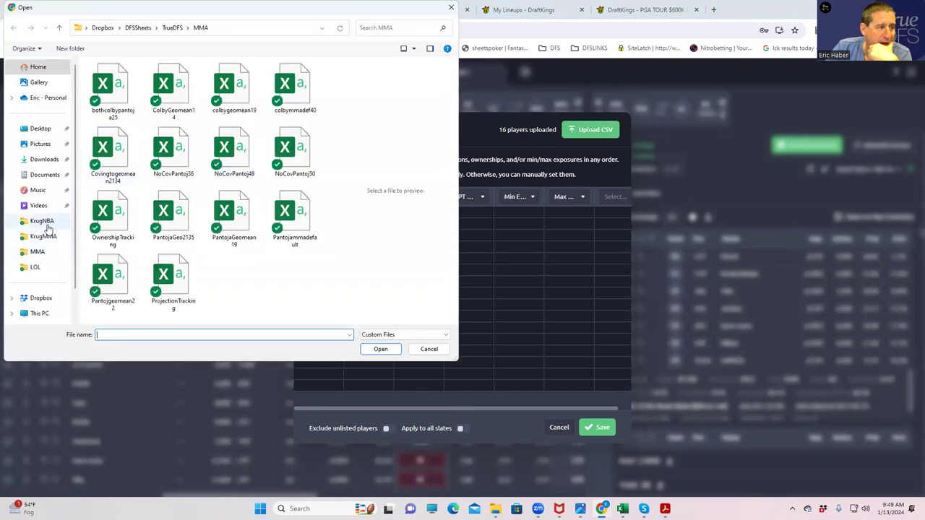
{"action": "left_click", "coordinate": [135, 28]}
{"action": "double_click", "coordinate": [115, 94]}
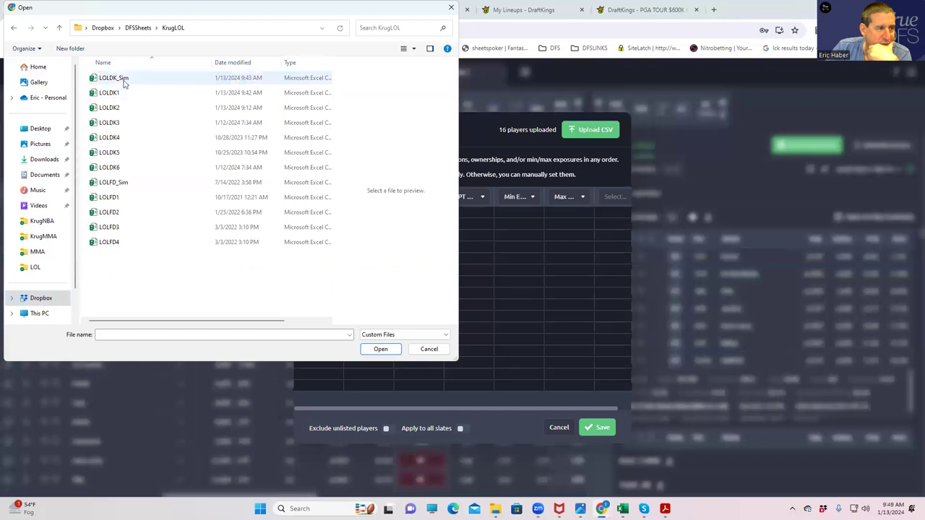
{"action": "left_click", "coordinate": [119, 79]}
{"action": "left_click", "coordinate": [378, 348]}
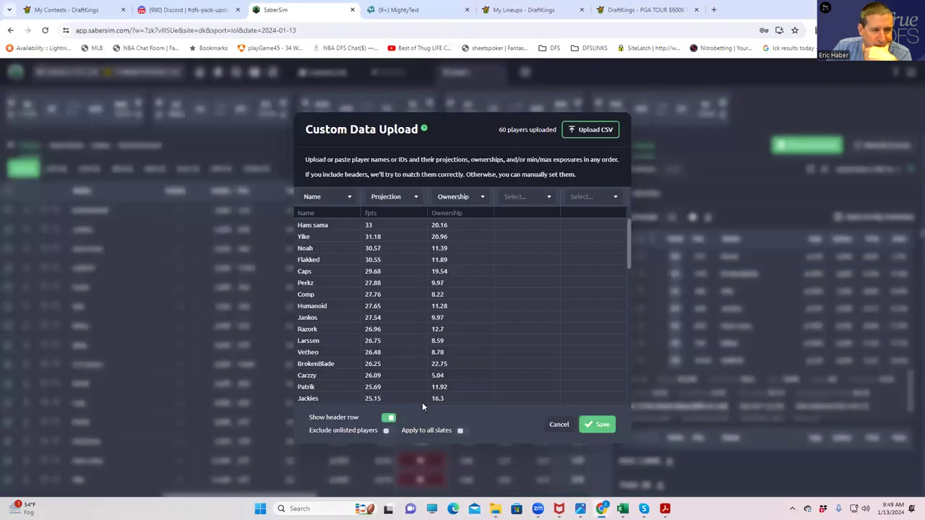
Save the uploaded projections and ownerships to the player pool and dismiss the source prompt
{"action": "left_click", "coordinate": [600, 427]}
{"action": "left_click", "coordinate": [597, 236]}
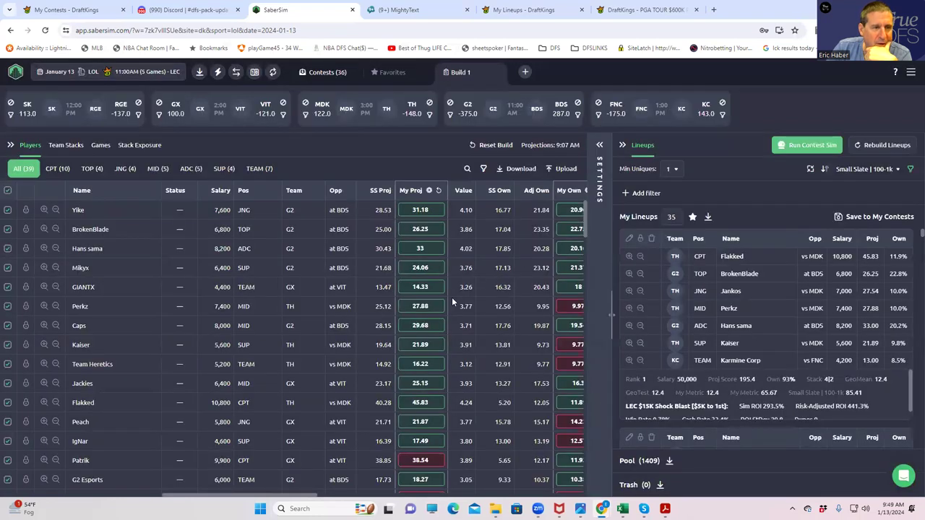
{"action": "scroll", "coordinate": [445, 318], "scroll_direction": "down", "scroll_amount": 10}
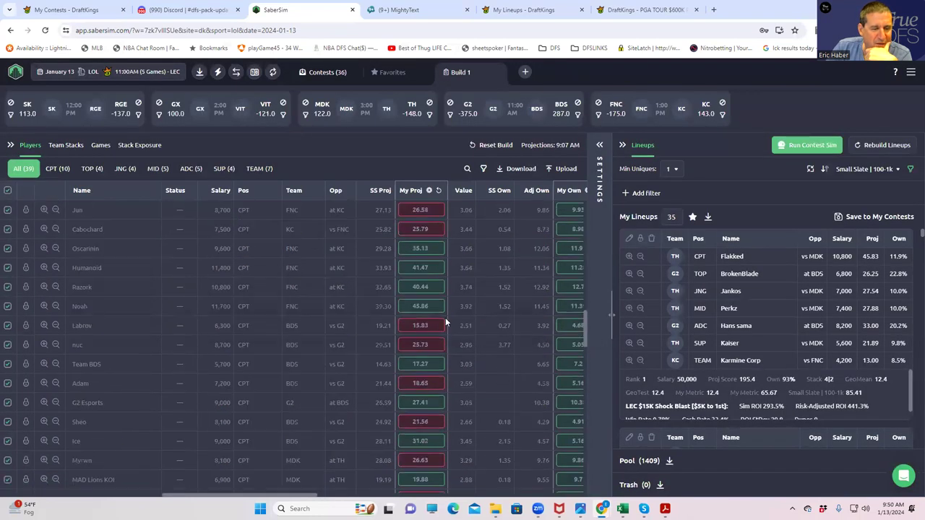
{"action": "scroll", "coordinate": [444, 316], "scroll_direction": "up", "scroll_amount": 5}
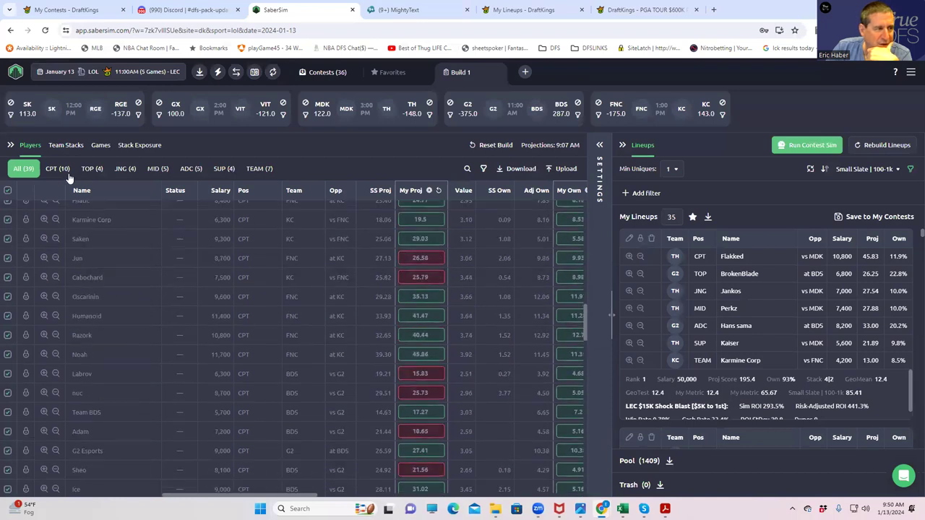
Filter to the CPT (10) captain players and scroll right to the My Own column
{"action": "left_click", "coordinate": [62, 172]}
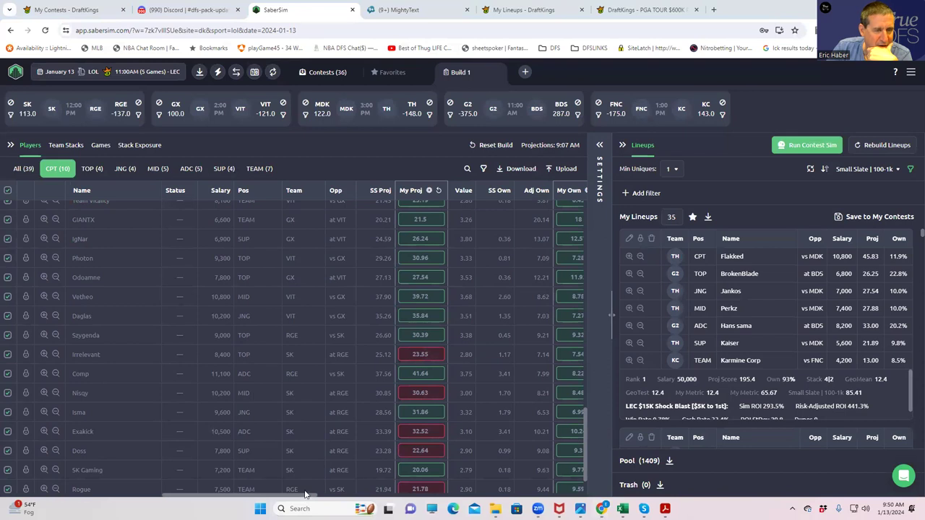
{"action": "left_click_drag", "start_coordinate": [298, 498], "coordinate": [358, 499]}
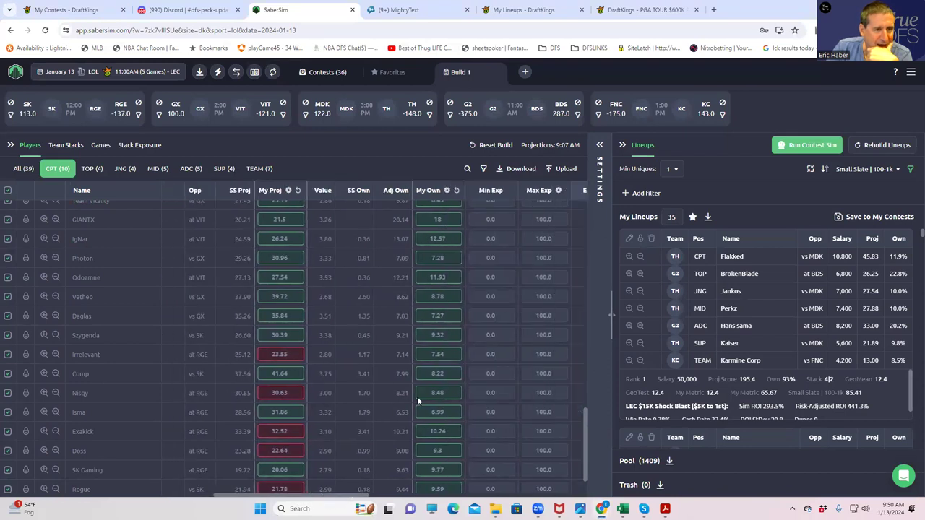
{"action": "scroll", "coordinate": [441, 264], "scroll_direction": "up", "scroll_amount": 3}
{"action": "scroll", "coordinate": [443, 259], "scroll_direction": "up", "scroll_amount": 5}
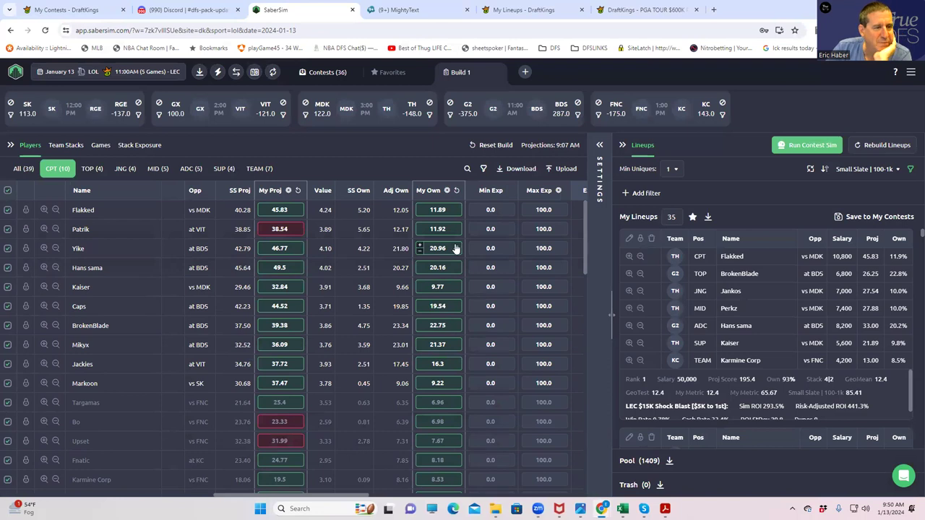
Reset all player ownerships from the My Own column header and confirm the reset
{"action": "left_click", "coordinate": [456, 191]}
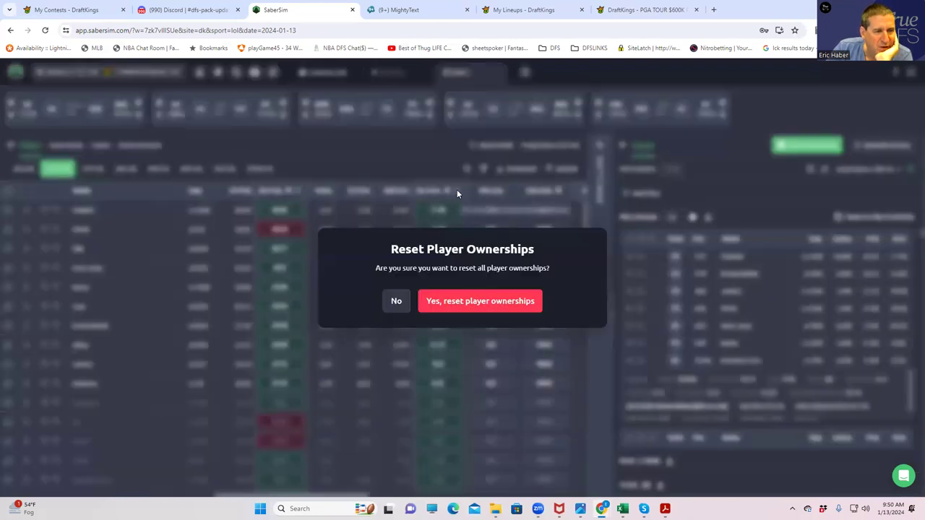
{"action": "left_click", "coordinate": [450, 303]}
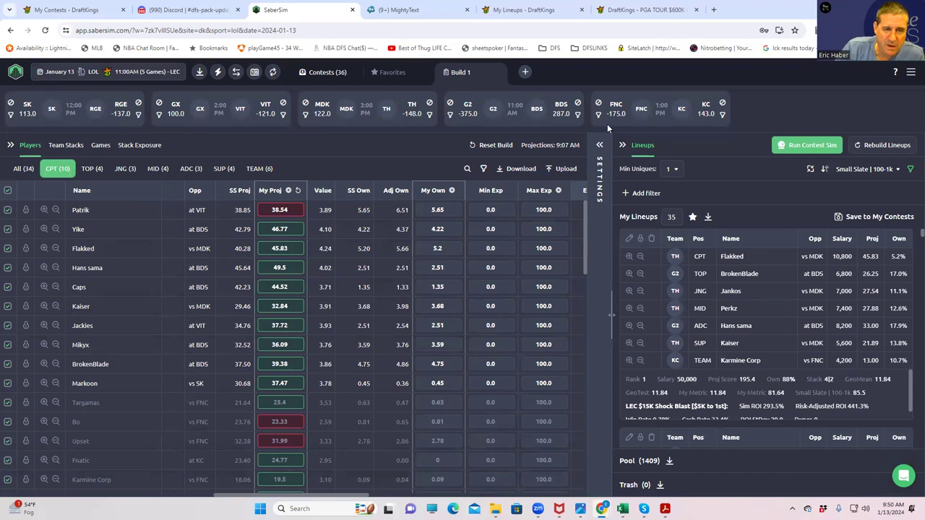
Check the 20-max Entry Limit and reveal the LEC $15K Shock Blast contest sim settings
{"action": "left_click", "coordinate": [600, 155]}
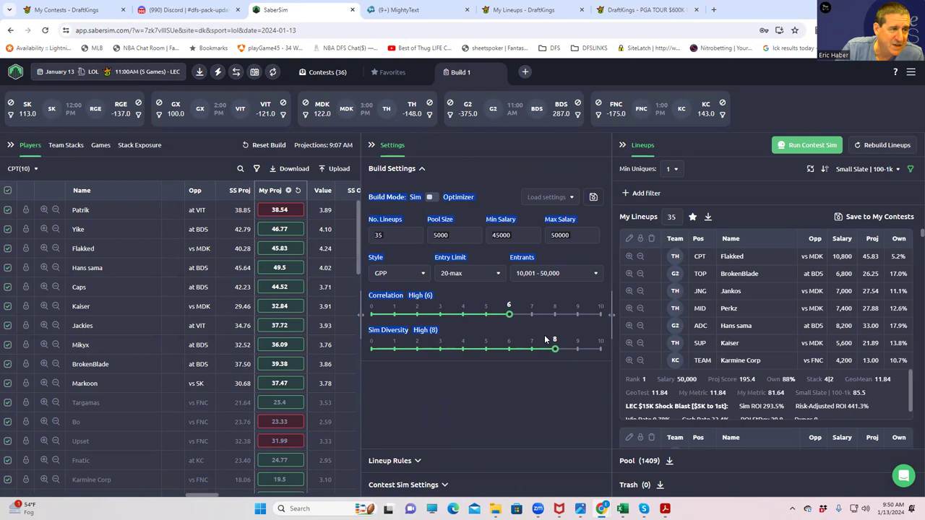
{"action": "left_click", "coordinate": [484, 274]}
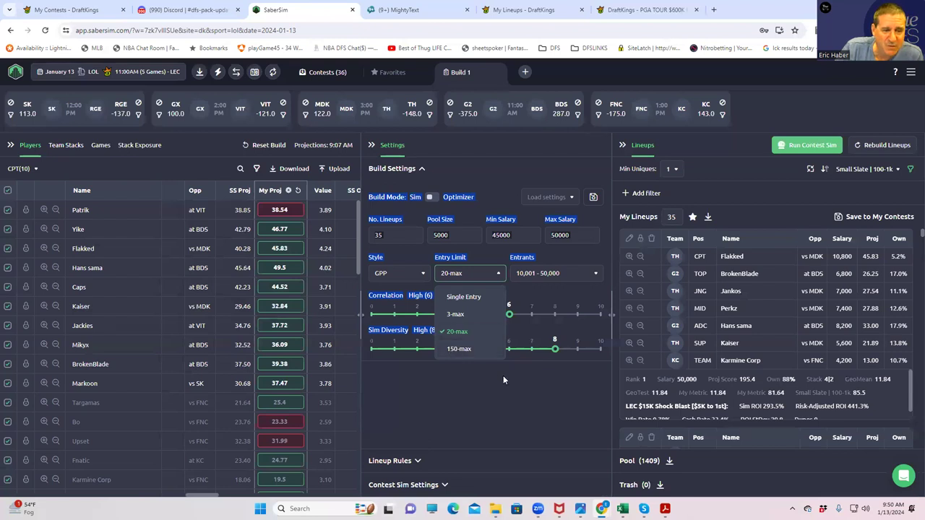
{"action": "left_click", "coordinate": [443, 484]}
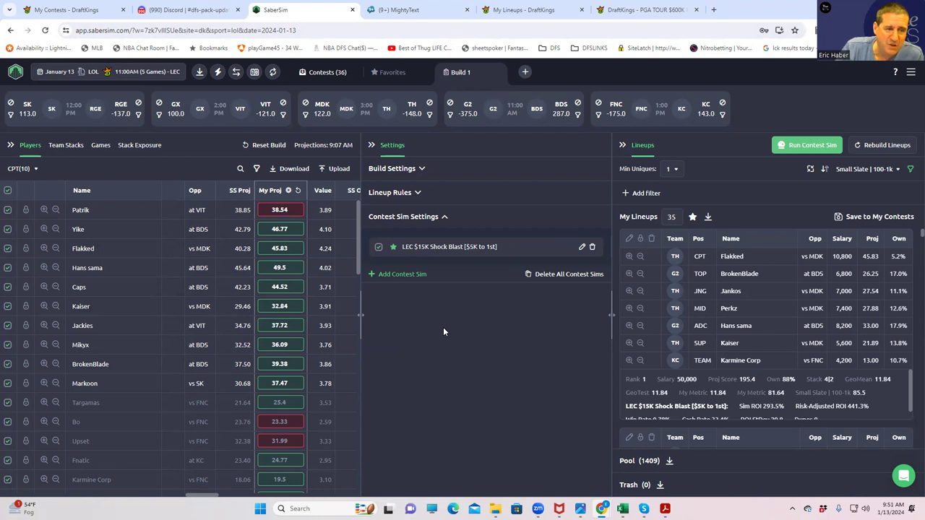
Rebuild the 35 lineups with the new projections, then check the number-of-lineups build setting
{"action": "left_click", "coordinate": [872, 147]}
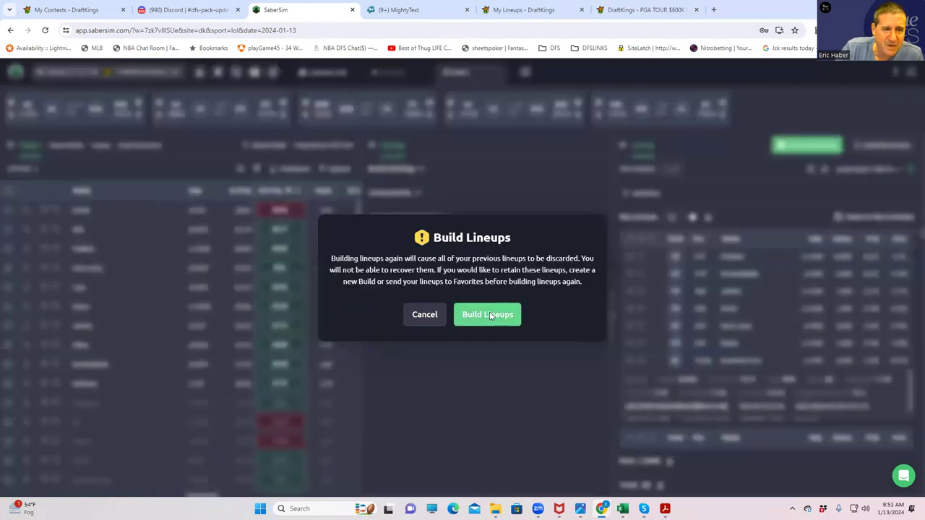
{"action": "left_click", "coordinate": [491, 317]}
{"action": "left_click", "coordinate": [599, 145]}
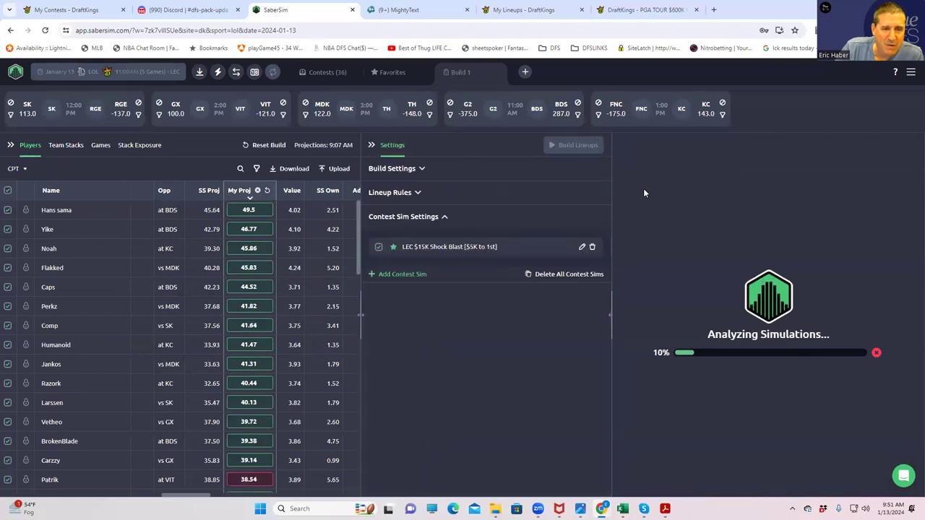
{"action": "left_click", "coordinate": [419, 171]}
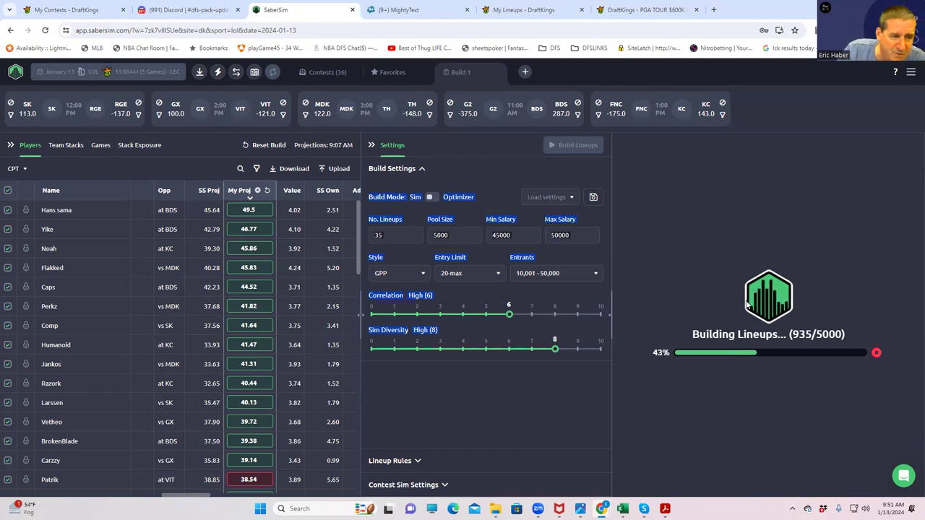
{"action": "left_click", "coordinate": [389, 234]}
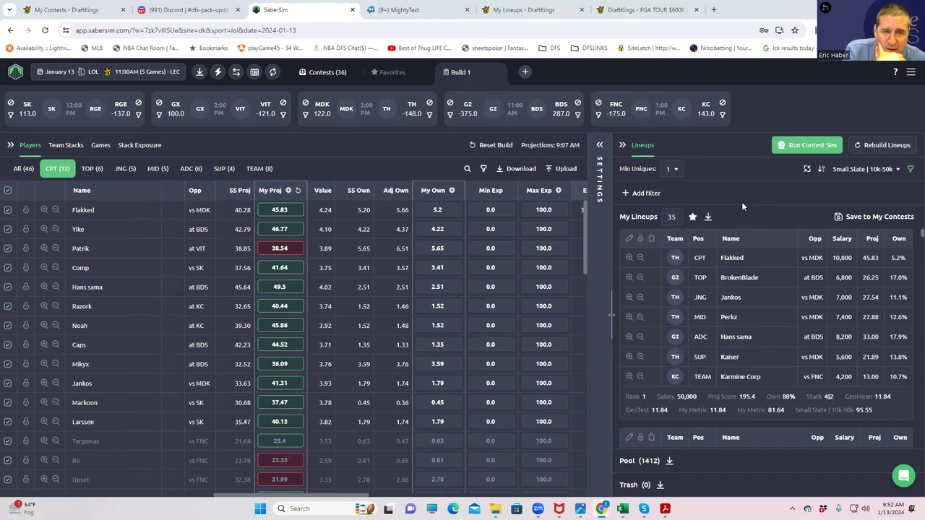
Keep the Small Slate | 10k-50k sort and view the 4|3 (80%) / 4|2 (20%) stack exposure
{"action": "left_click", "coordinate": [599, 146]}
{"action": "left_click", "coordinate": [856, 170]}
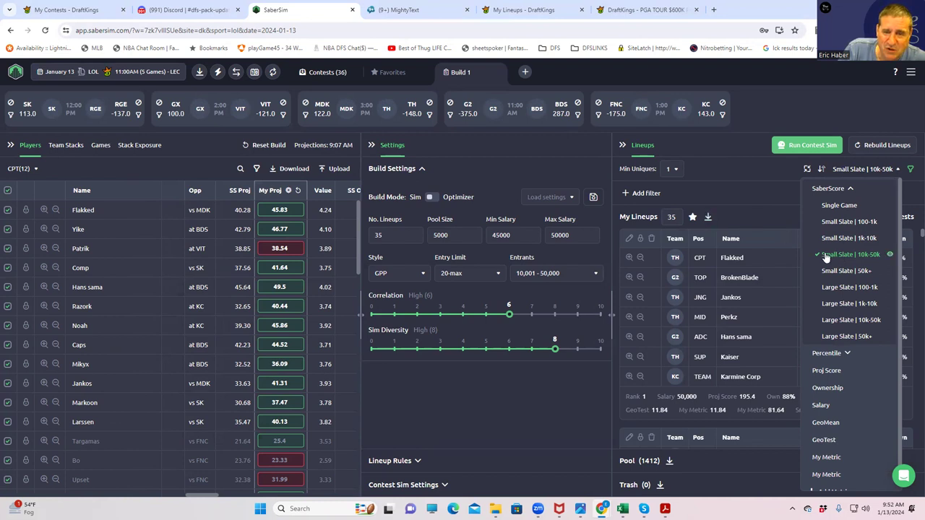
{"action": "left_click", "coordinate": [764, 215]}
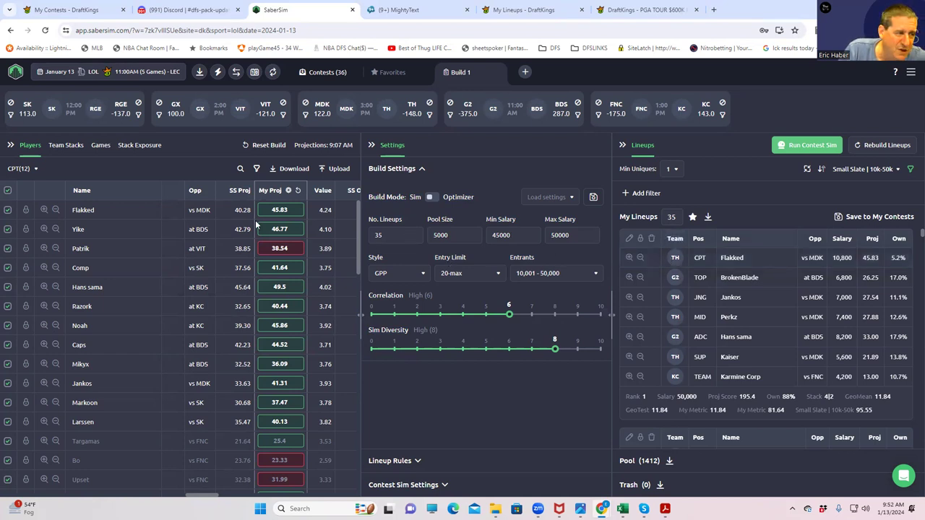
{"action": "left_click", "coordinate": [138, 147]}
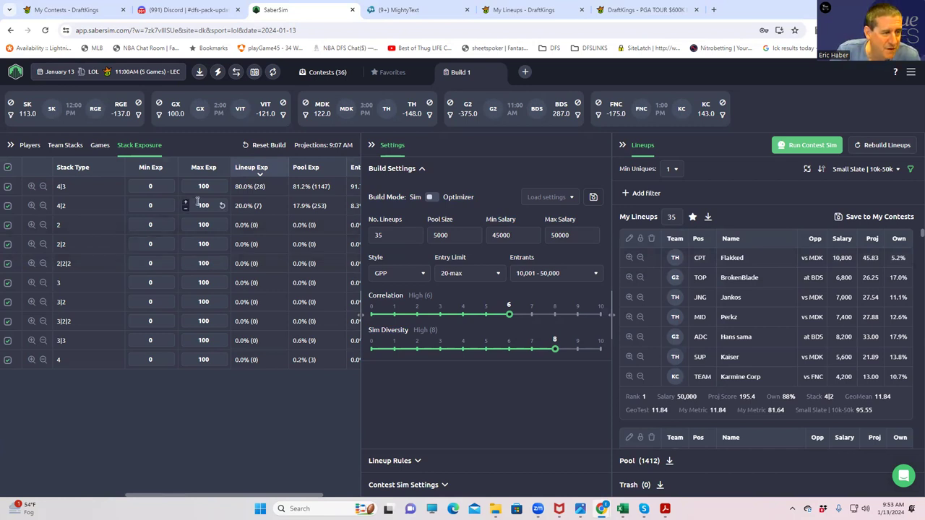
Uncheck 4|2 stacks and review the rebuilt all-4|3 lineups in My Lineups
{"action": "left_click", "coordinate": [8, 207]}
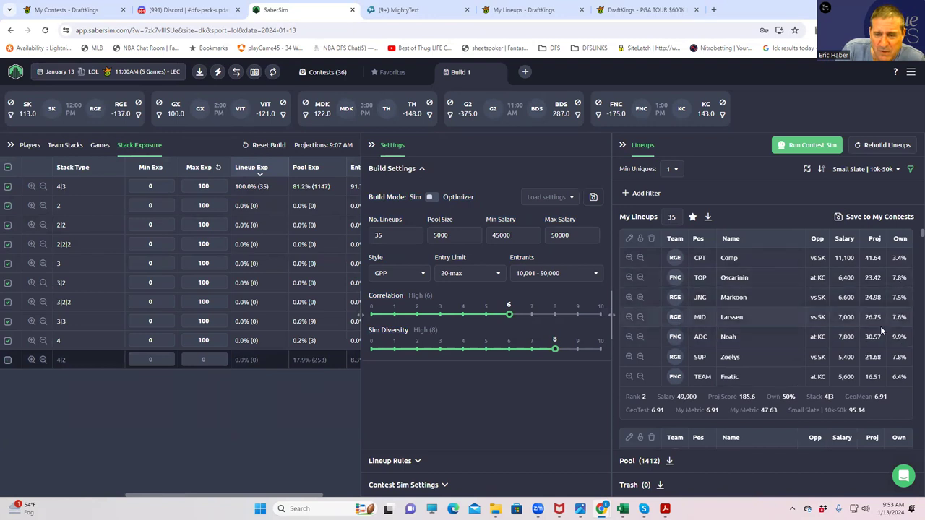
{"action": "scroll", "coordinate": [880, 331], "scroll_direction": "down", "scroll_amount": 5}
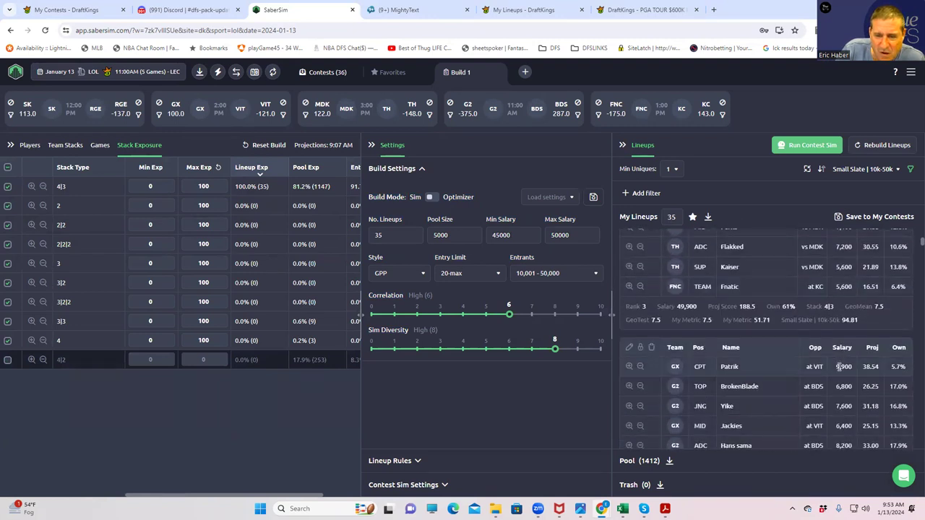
{"action": "scroll", "coordinate": [810, 362], "scroll_direction": "down", "scroll_amount": 3}
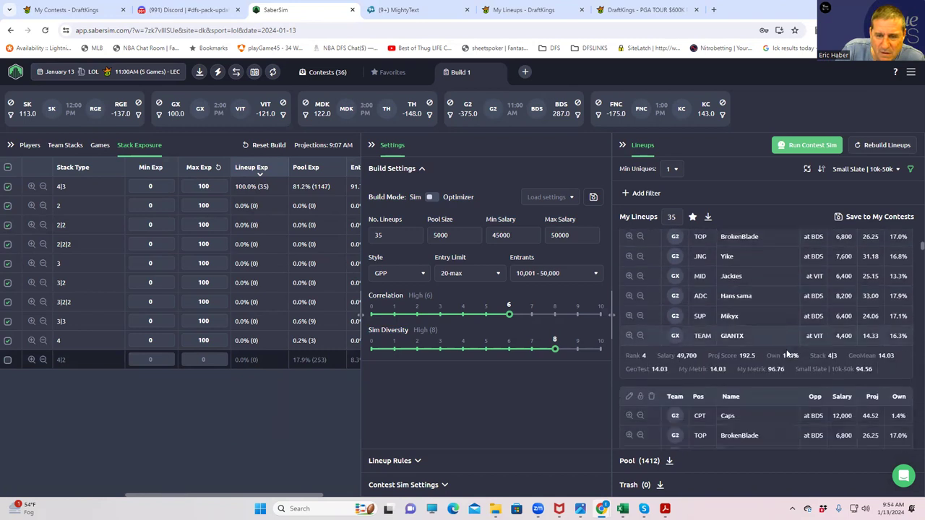
{"action": "scroll", "coordinate": [786, 349], "scroll_direction": "down", "scroll_amount": 2}
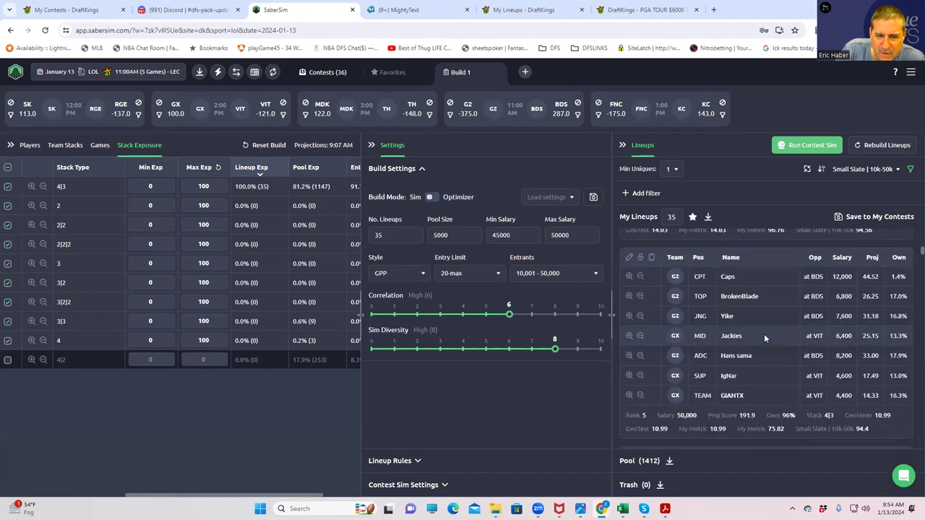
{"action": "scroll", "coordinate": [785, 328], "scroll_direction": "down", "scroll_amount": 2}
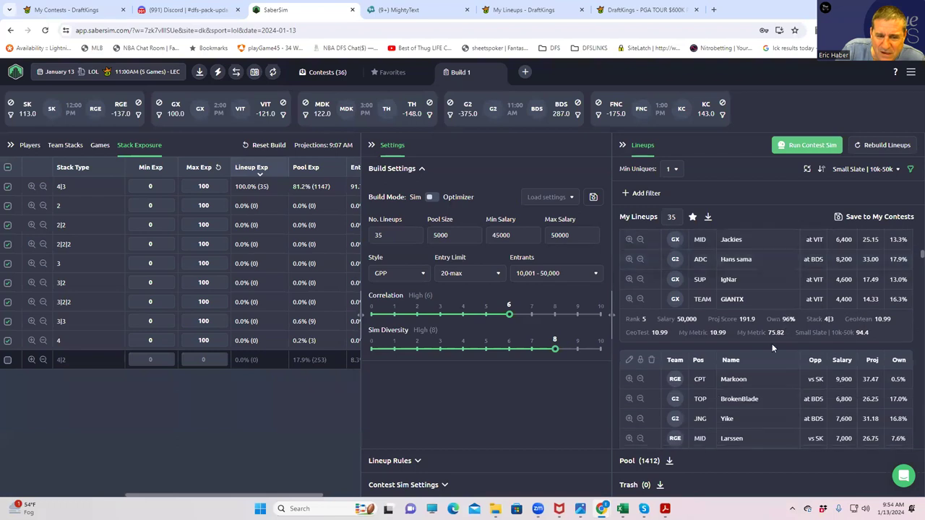
{"action": "scroll", "coordinate": [770, 350], "scroll_direction": "up", "scroll_amount": 3}
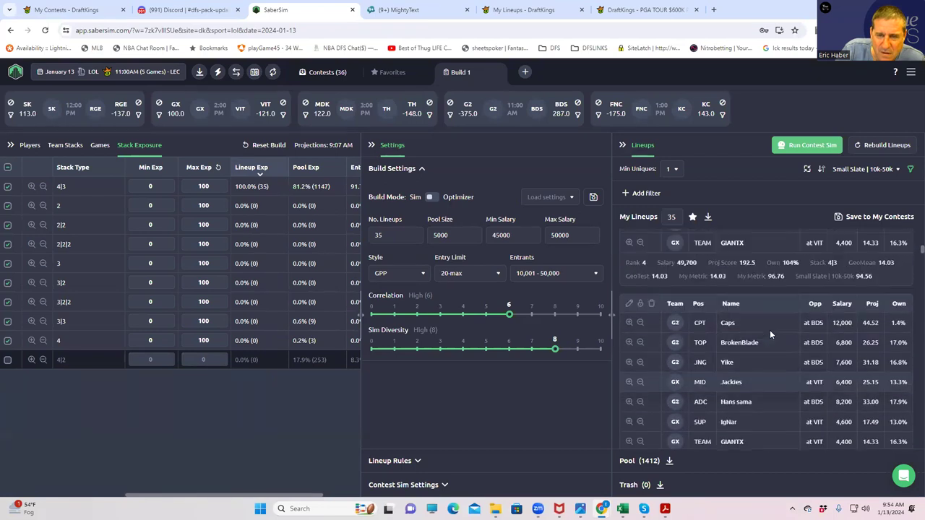
{"action": "scroll", "coordinate": [770, 329], "scroll_direction": "up", "scroll_amount": 10}
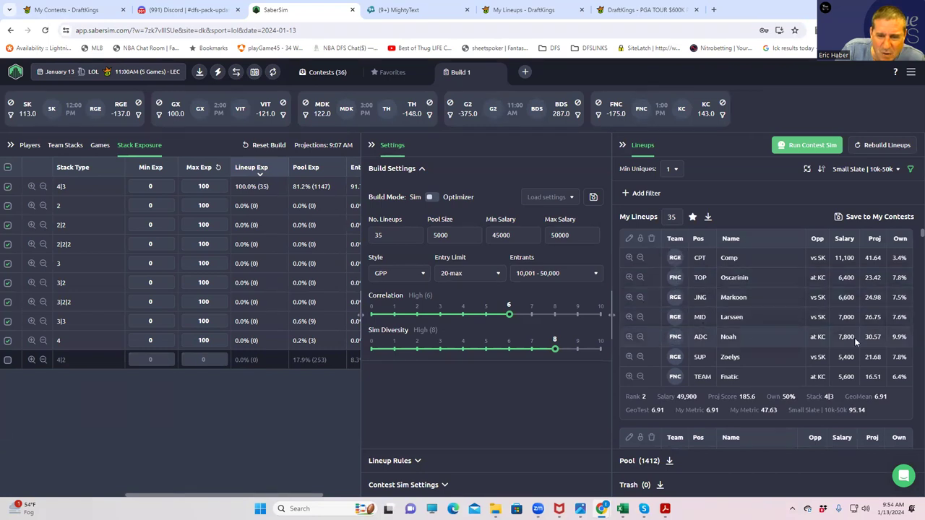
{"action": "mouse_move", "coordinate": [622, 508]}
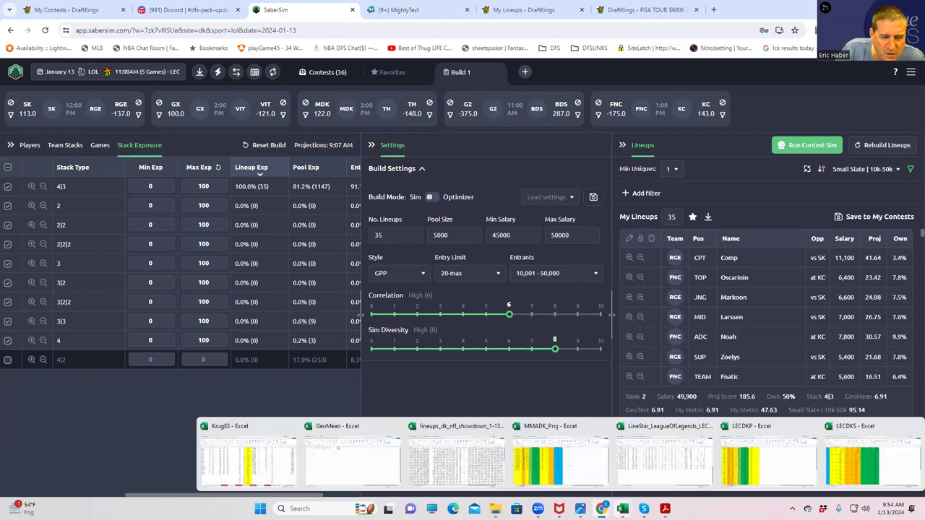
{"action": "left_click", "coordinate": [765, 465]}
{"action": "key", "text": "super+Up"}
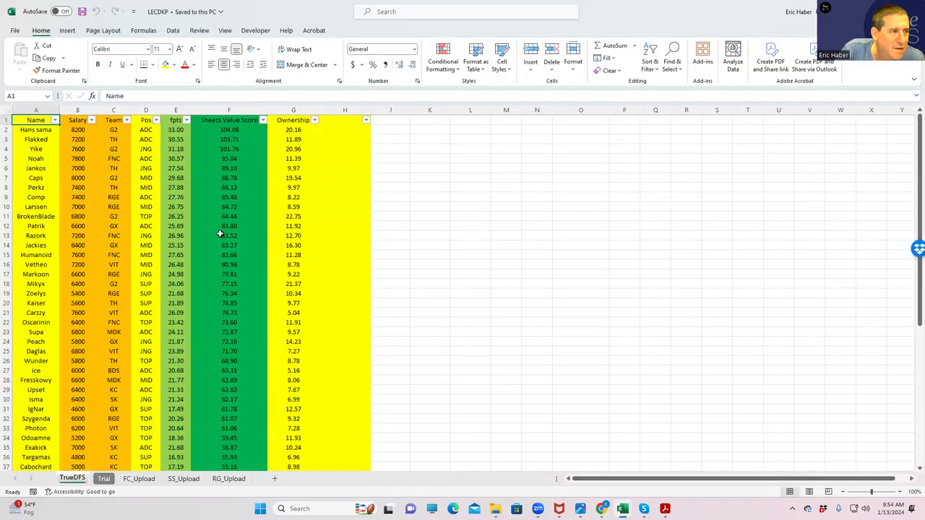
{"action": "left_click", "coordinate": [234, 157]}
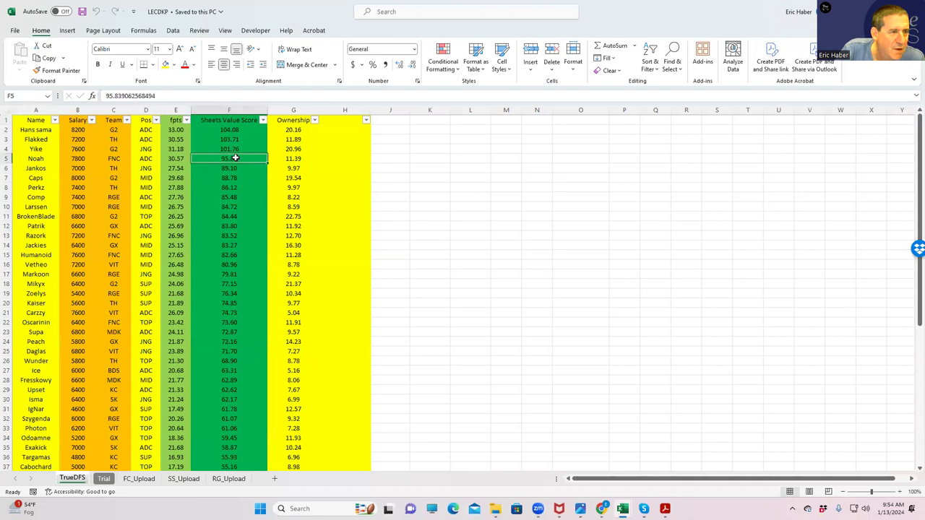
{"action": "left_click", "coordinate": [295, 157]}
{"action": "left_click", "coordinate": [221, 159]}
{"action": "left_click", "coordinate": [299, 160]}
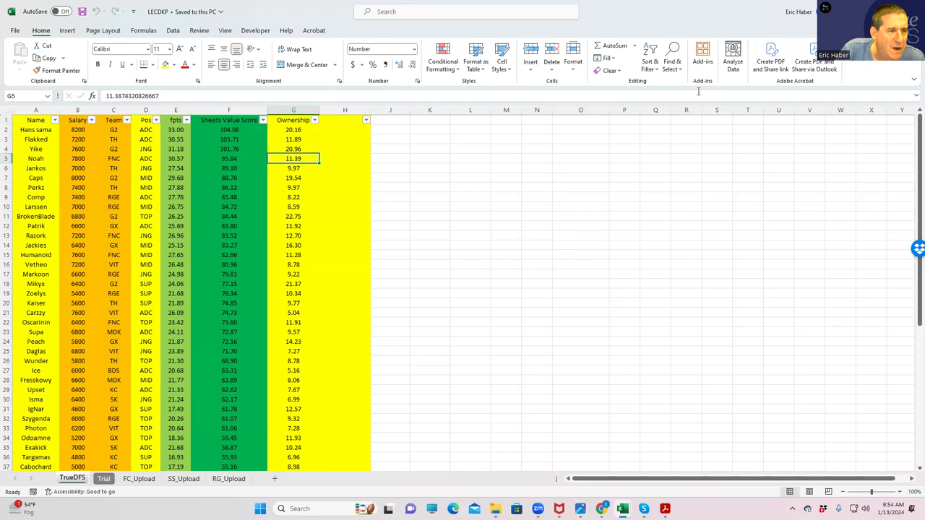
{"action": "left_click", "coordinate": [224, 158]}
{"action": "left_click", "coordinate": [295, 159]}
{"action": "left_click", "coordinate": [294, 254]}
{"action": "left_click", "coordinate": [291, 158]}
{"action": "left_click", "coordinate": [292, 181]}
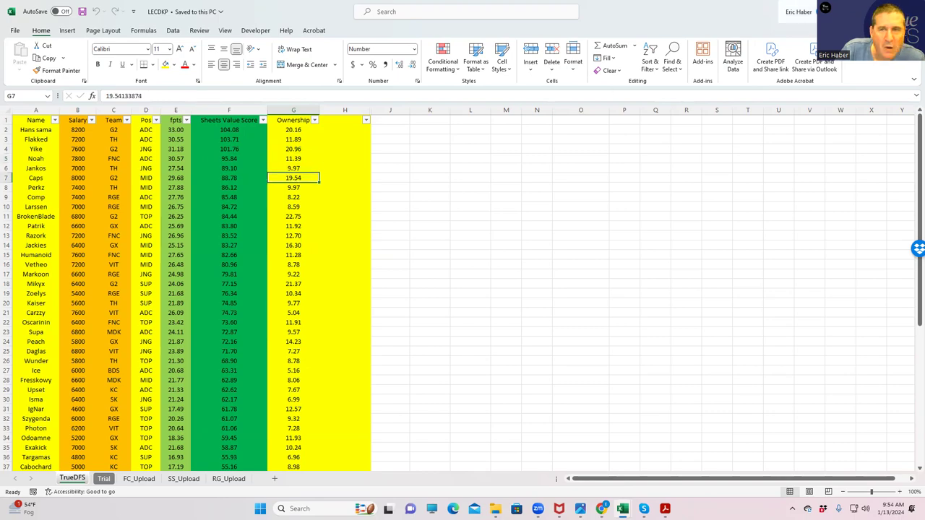
{"action": "key", "text": "alt+Tab"}
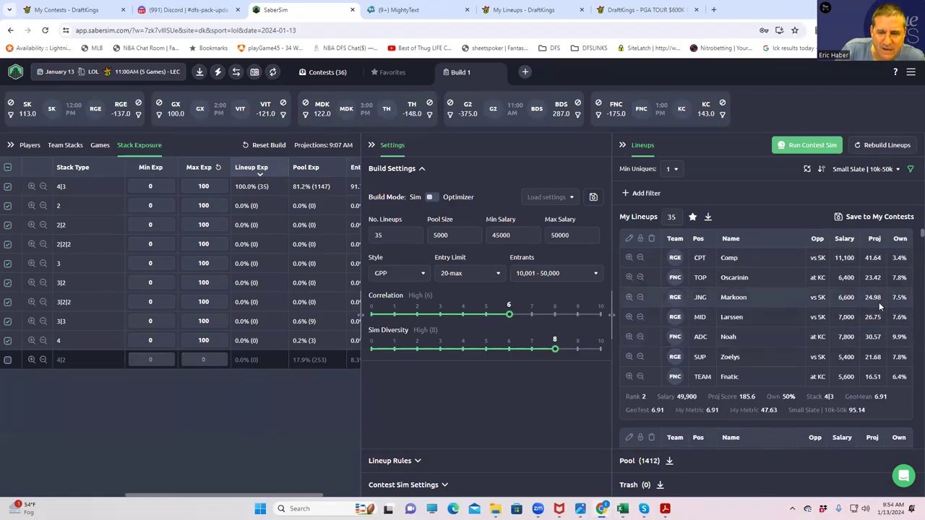
Show the Team Stacks breakdown with lineup, Pool Exp and Entry Exp columns for each team
{"action": "scroll", "coordinate": [897, 357], "scroll_direction": "down", "scroll_amount": 1}
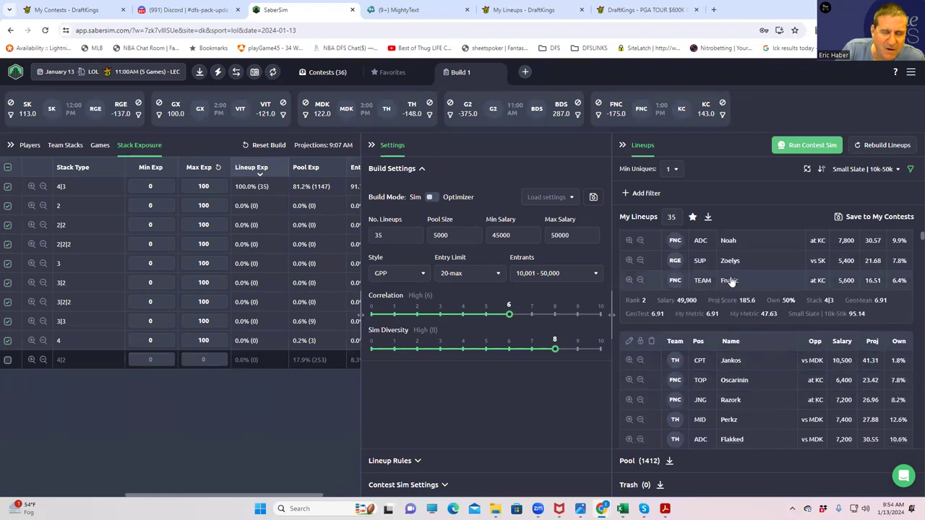
{"action": "scroll", "coordinate": [731, 289], "scroll_direction": "up", "scroll_amount": 1}
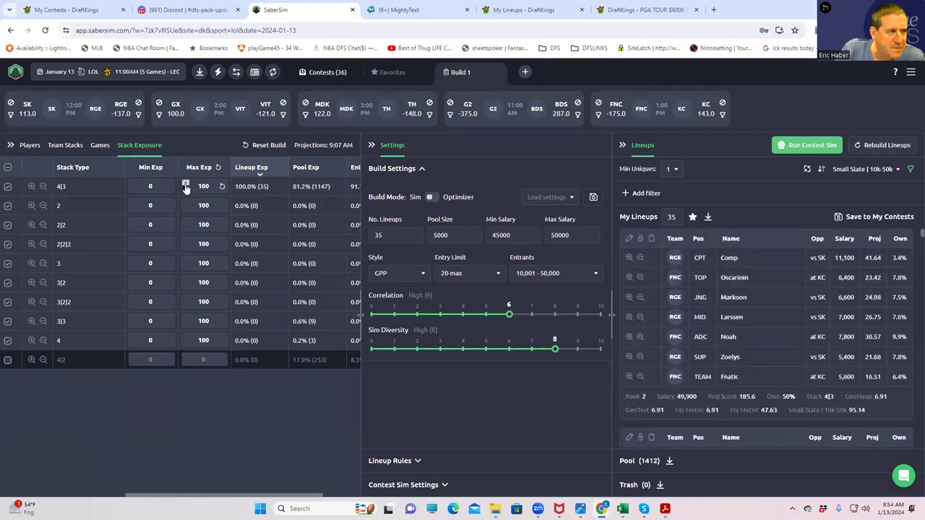
{"action": "left_click", "coordinate": [65, 147]}
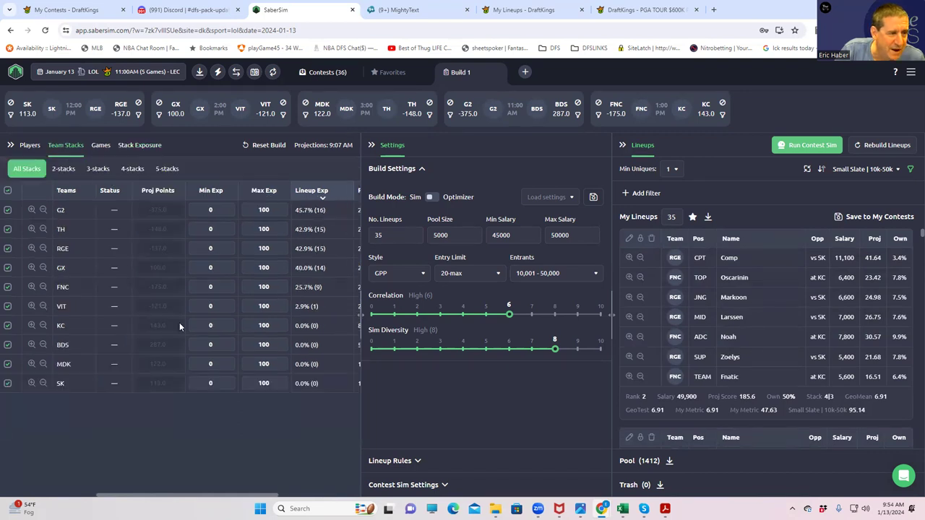
{"action": "left_click_drag", "start_coordinate": [148, 496], "coordinate": [251, 492]}
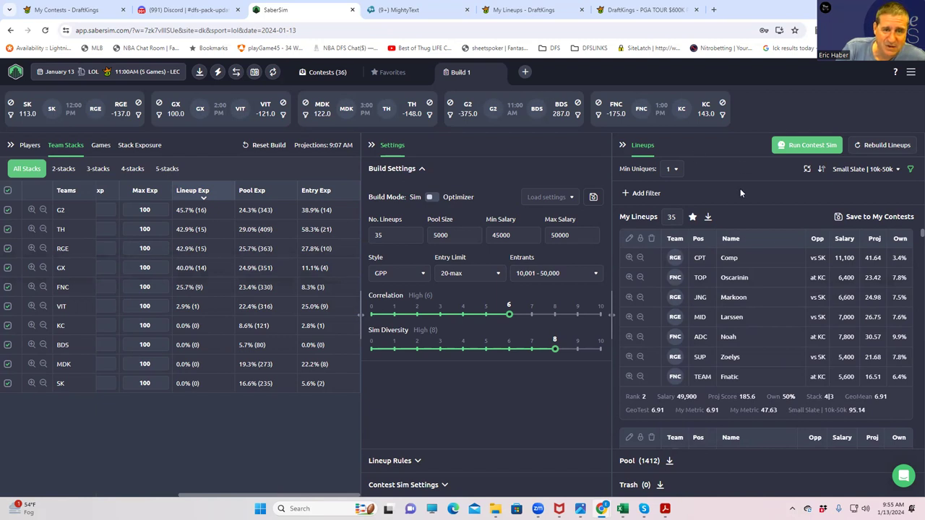
Run the LEC $15K Shock Blast contest sim to get each lineup's Sim ROI and Risk-Adjusted ROI
{"action": "mouse_move", "coordinate": [495, 509]}
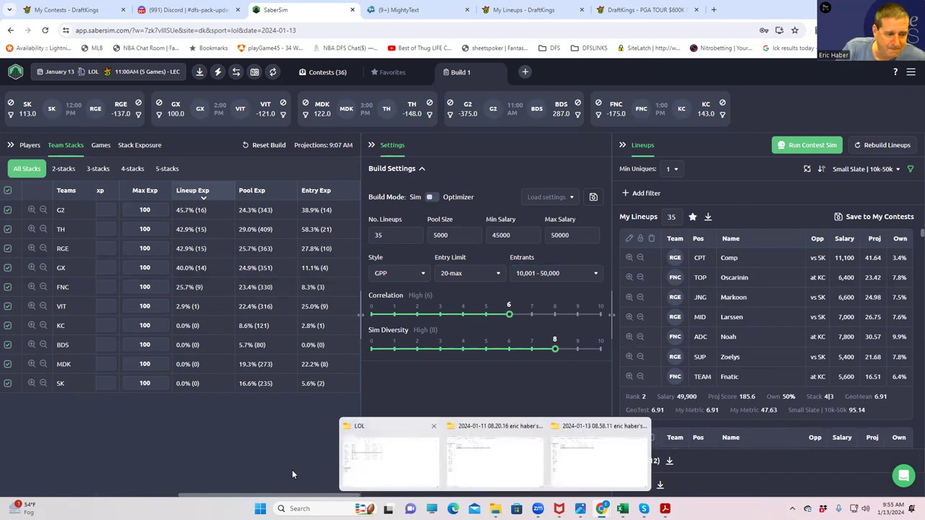
{"action": "left_click", "coordinate": [445, 485]}
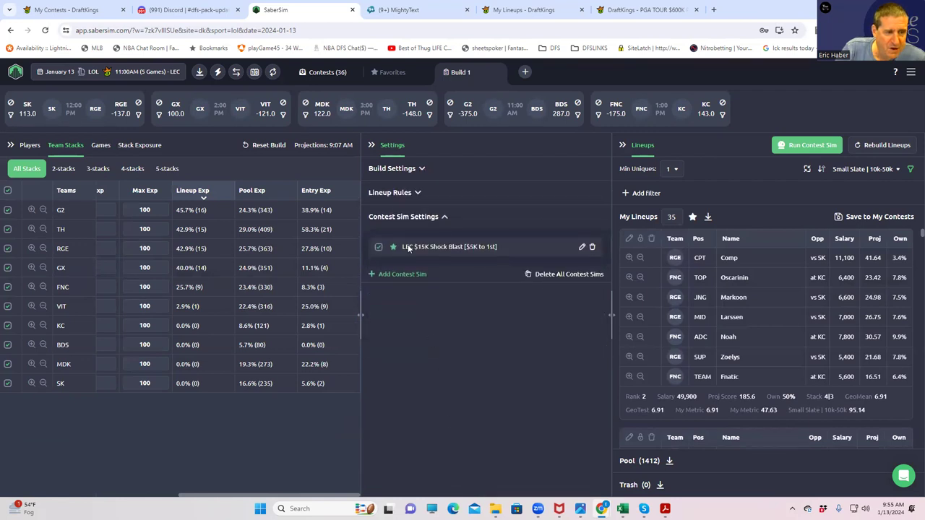
{"action": "left_click", "coordinate": [582, 249]}
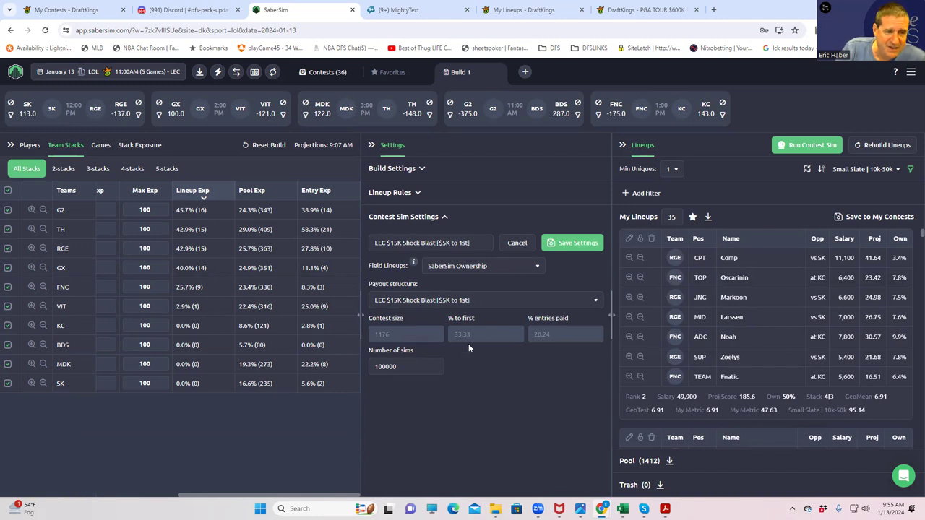
{"action": "left_click", "coordinate": [783, 146]}
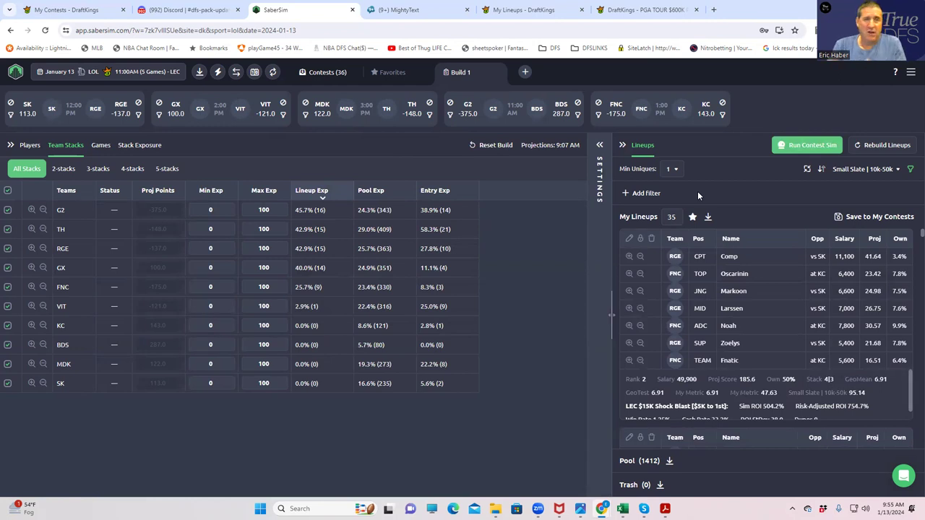
{"action": "left_click", "coordinate": [598, 144]}
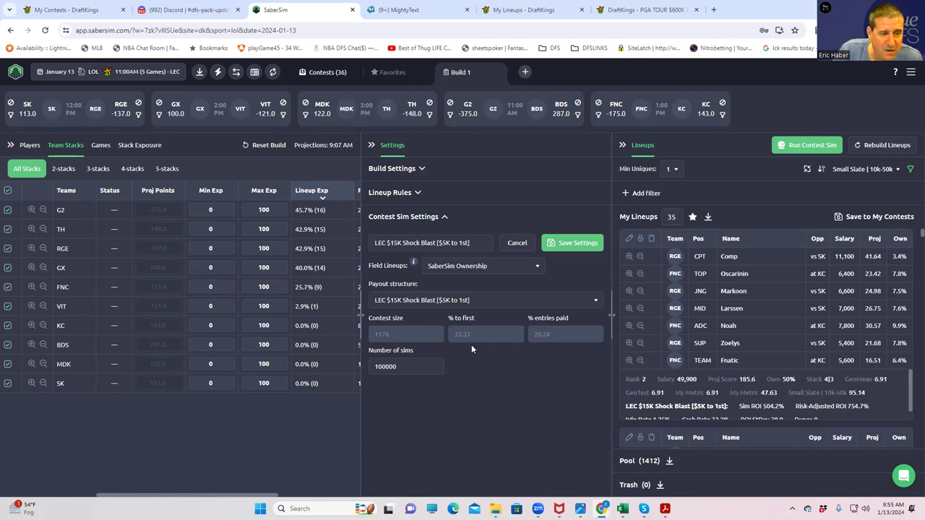
Sort lineups by the LEC $15K Shock Blast [$5K to 1st] sim's RAROI and review team exposure
{"action": "left_click", "coordinate": [862, 171]}
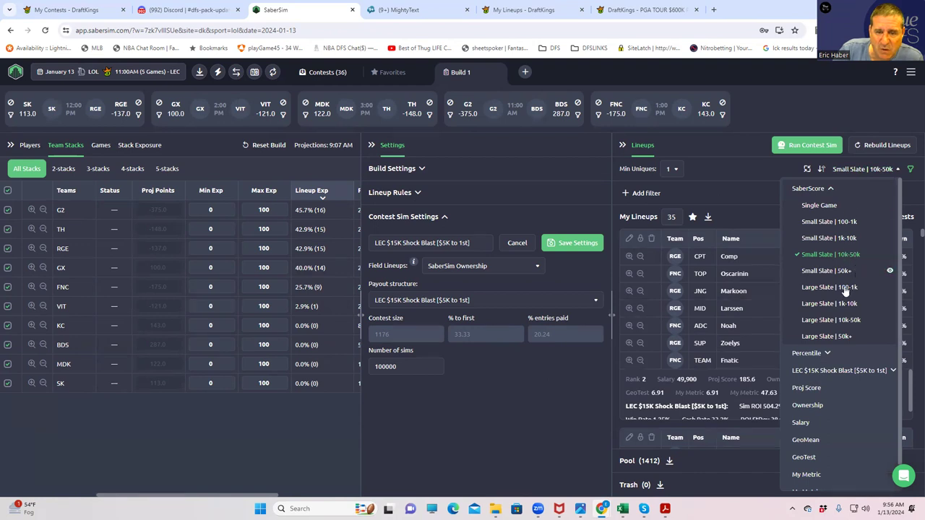
{"action": "left_click", "coordinate": [834, 370]}
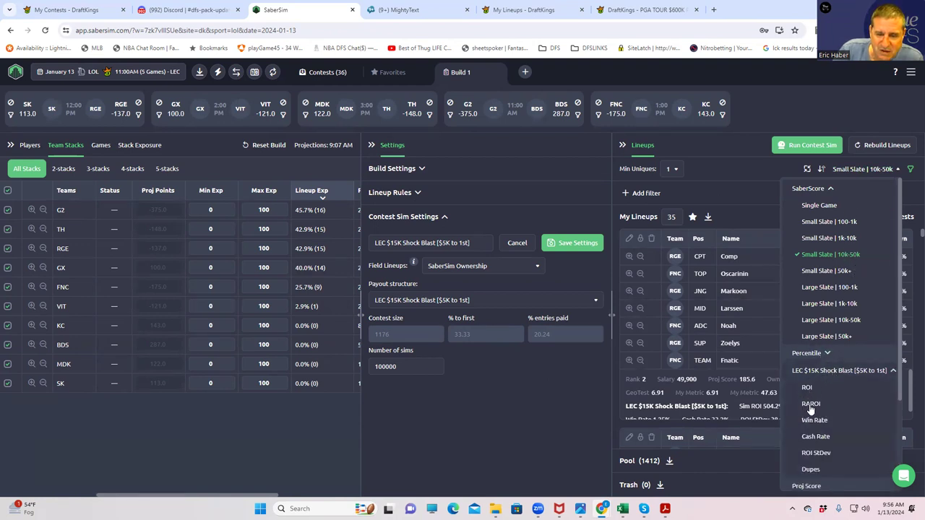
{"action": "left_click", "coordinate": [811, 405]}
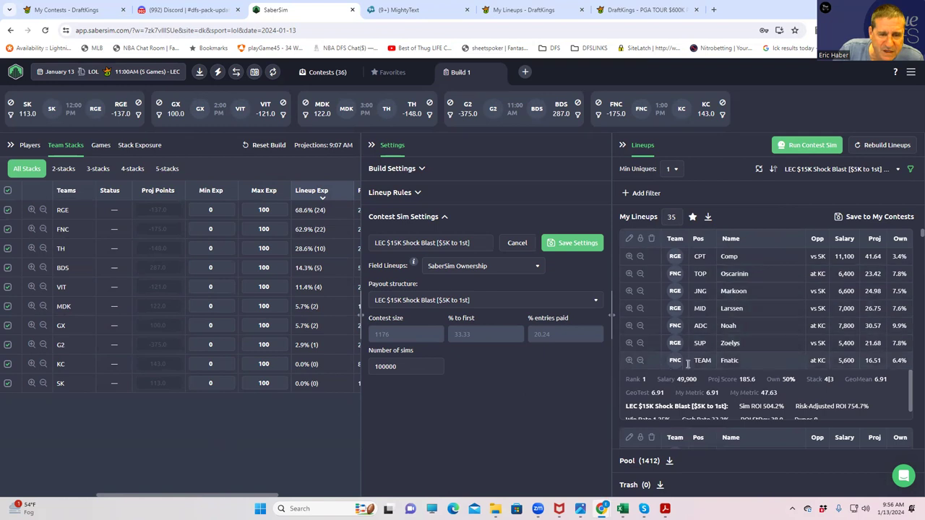
{"action": "left_click_drag", "start_coordinate": [227, 499], "coordinate": [163, 494]}
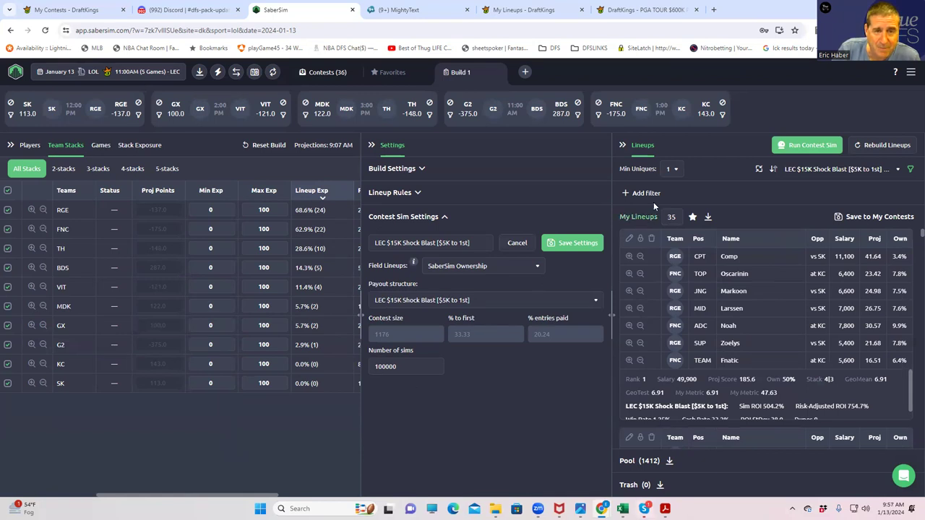
Review the stack-type exposure and player list, then return to team stack exposures
{"action": "left_click", "coordinate": [135, 146]}
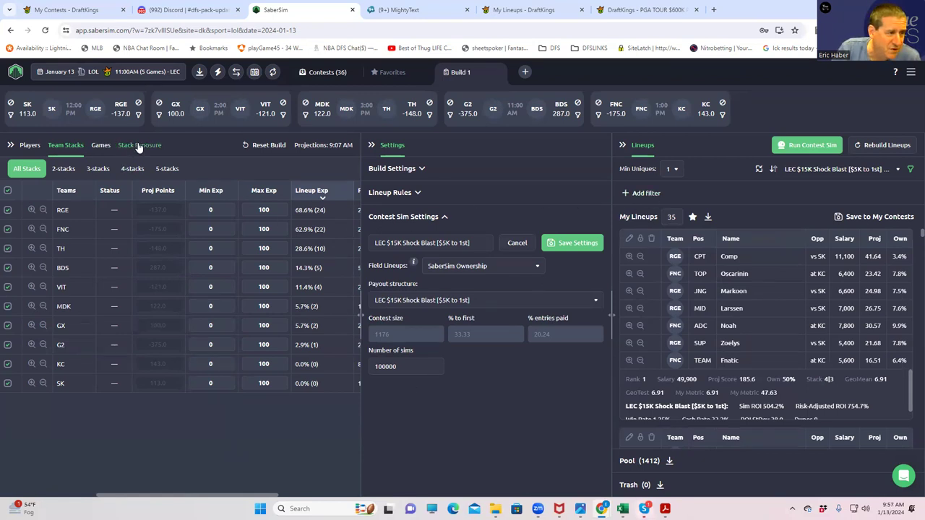
{"action": "left_click", "coordinate": [29, 146]}
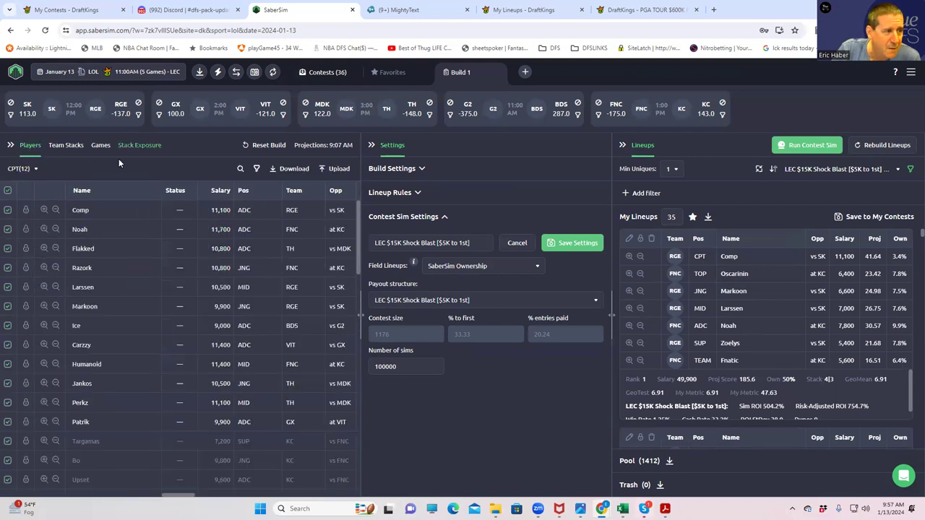
{"action": "left_click", "coordinate": [69, 147]}
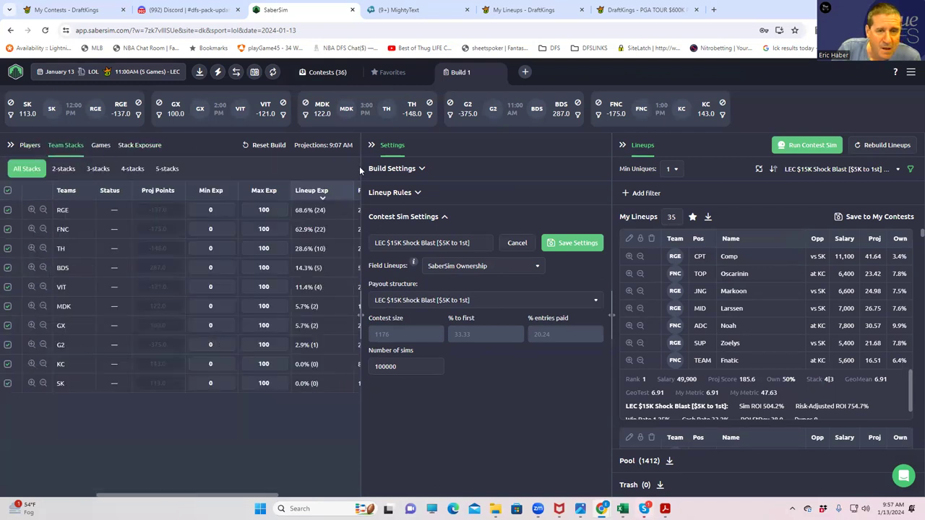
Raise Min Uniques step by step through 2, 3 and 4 up to 5
{"action": "left_click", "coordinate": [671, 169]}
{"action": "left_click", "coordinate": [671, 211]}
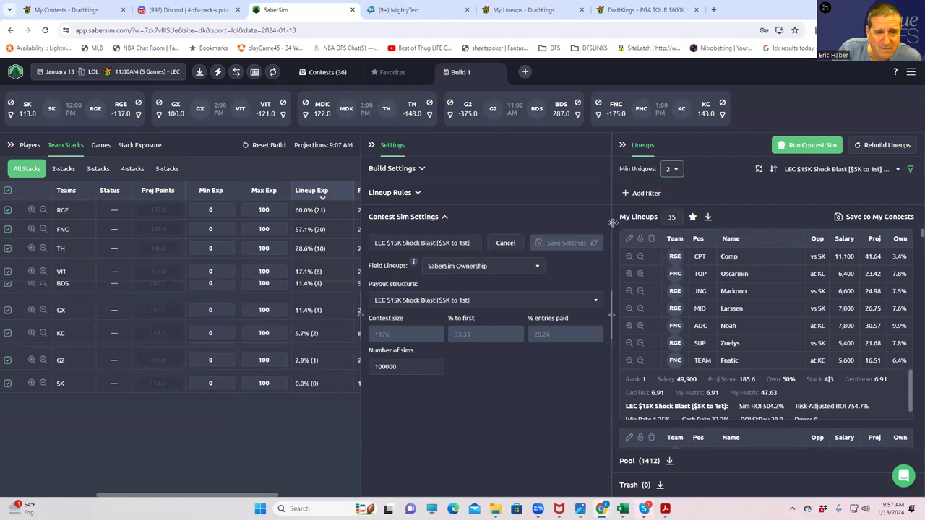
{"action": "left_click", "coordinate": [668, 171]}
{"action": "left_click", "coordinate": [662, 225]}
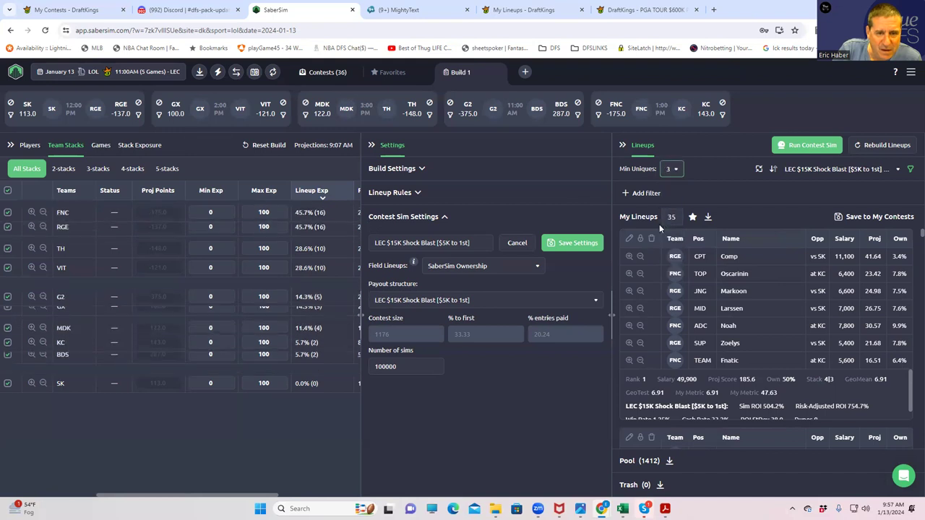
{"action": "left_click", "coordinate": [671, 171]}
{"action": "left_click", "coordinate": [667, 242]}
{"action": "left_click", "coordinate": [672, 170]}
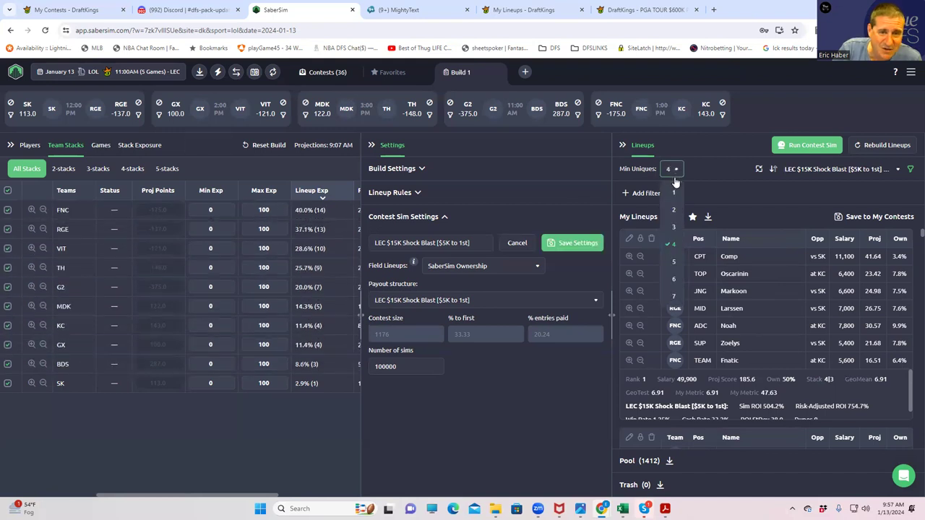
{"action": "left_click", "coordinate": [671, 259]}
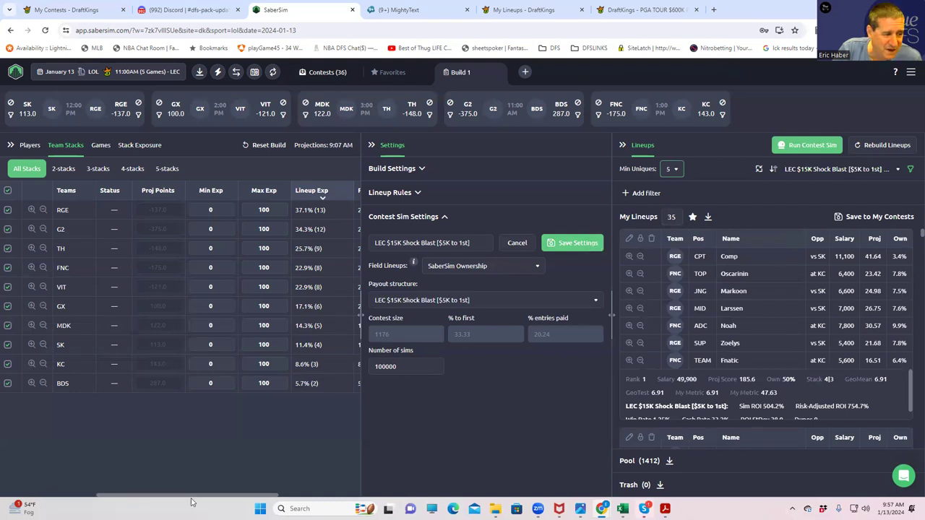
{"action": "left_click_drag", "start_coordinate": [194, 498], "coordinate": [133, 490]}
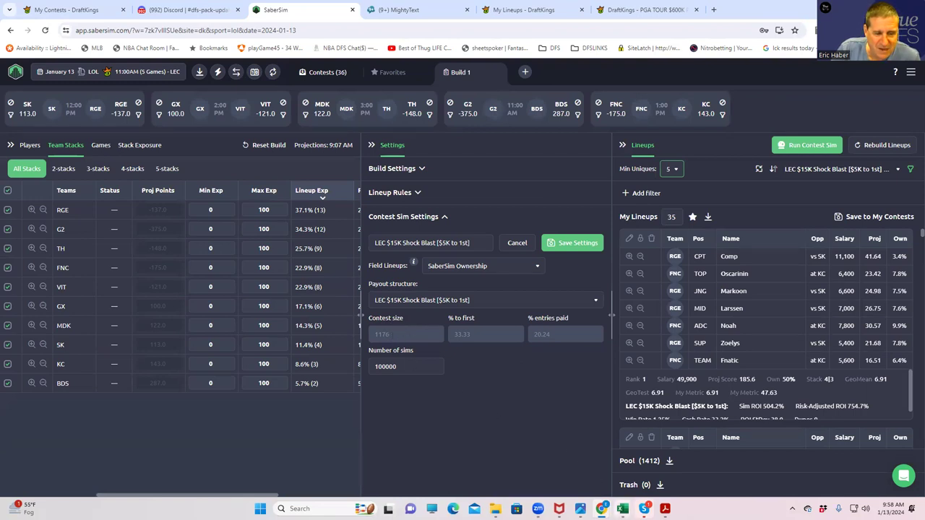
{"action": "mouse_move", "coordinate": [620, 508]}
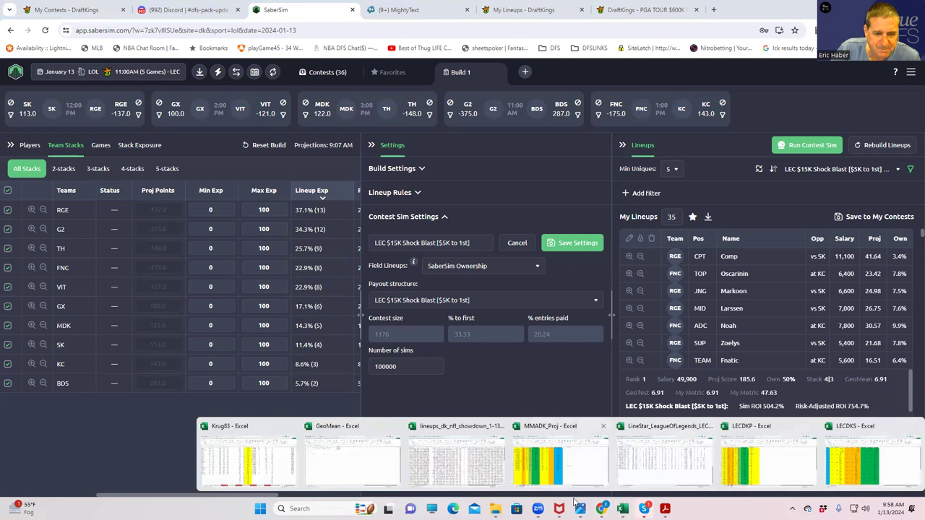
In the GeoMean workbook, set Number of Entries to 1176
{"action": "left_click", "coordinate": [325, 475]}
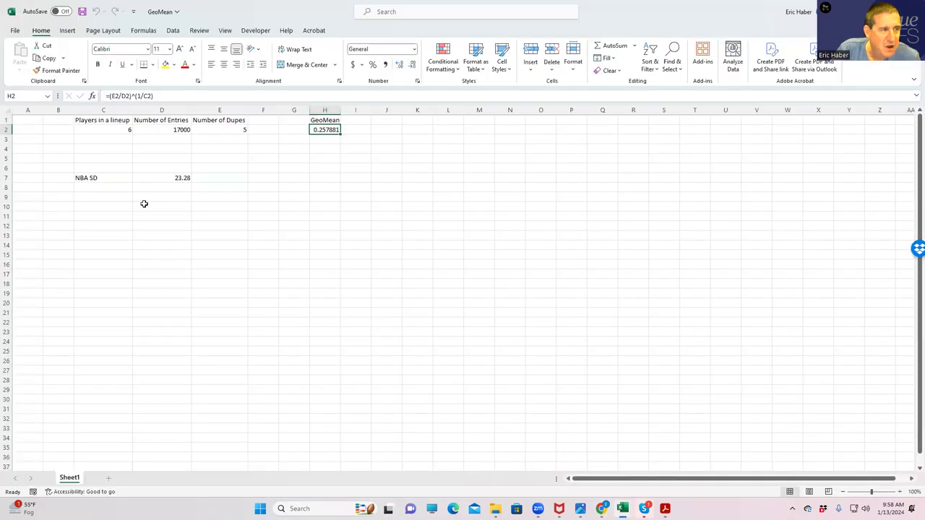
{"action": "left_click", "coordinate": [171, 129]}
{"action": "type", "text": "1176"}
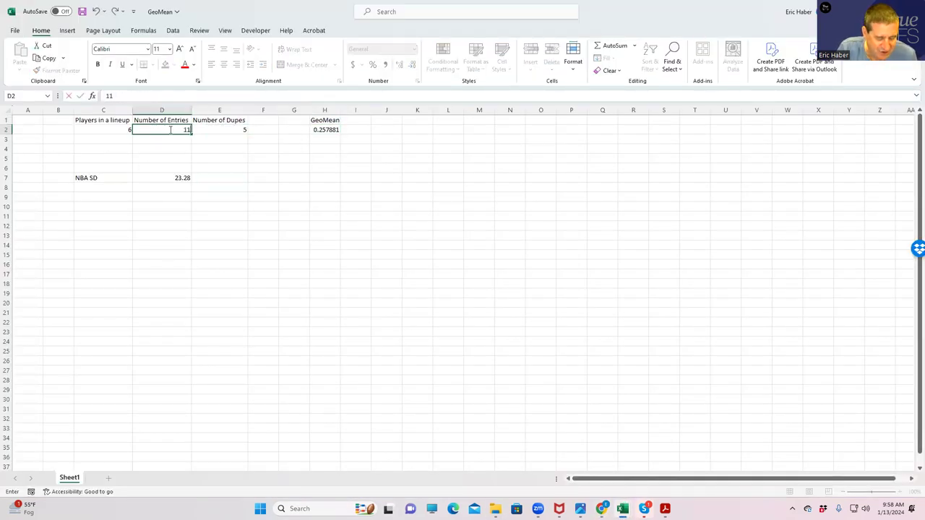
{"action": "left_click", "coordinate": [207, 167]}
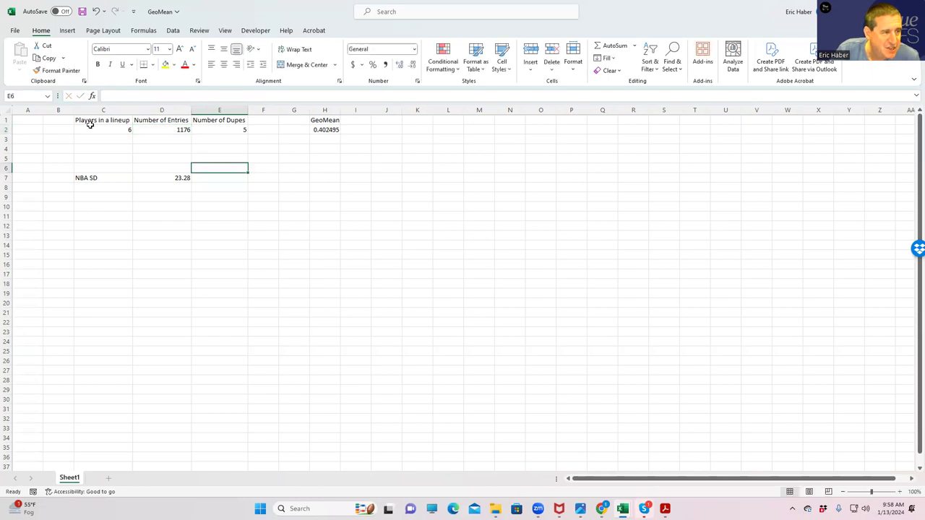
{"action": "left_click", "coordinate": [91, 129]}
{"action": "left_click", "coordinate": [227, 130]}
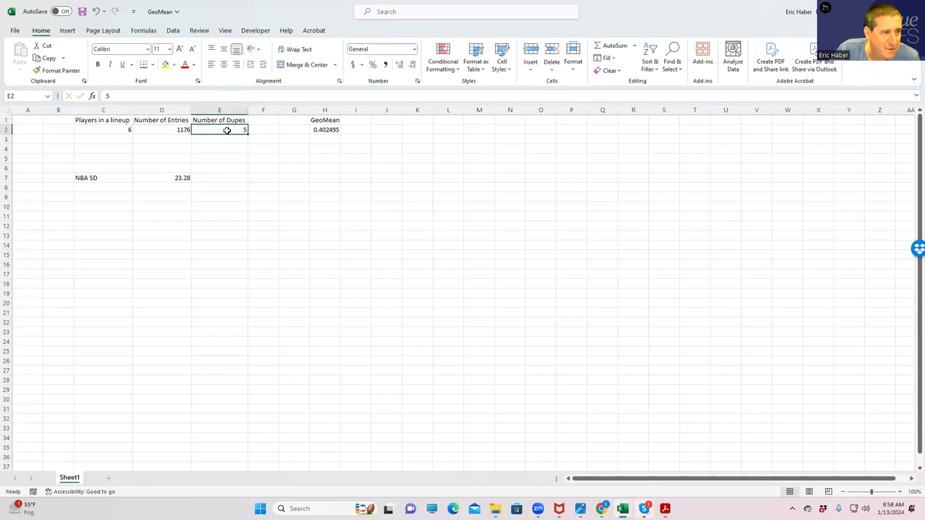
Set 7 players and 1 dupe, confirm H2 GeoMean 0.364226, and return to SaberSim
{"action": "left_click", "coordinate": [114, 129]}
{"action": "type", "text": "7"}
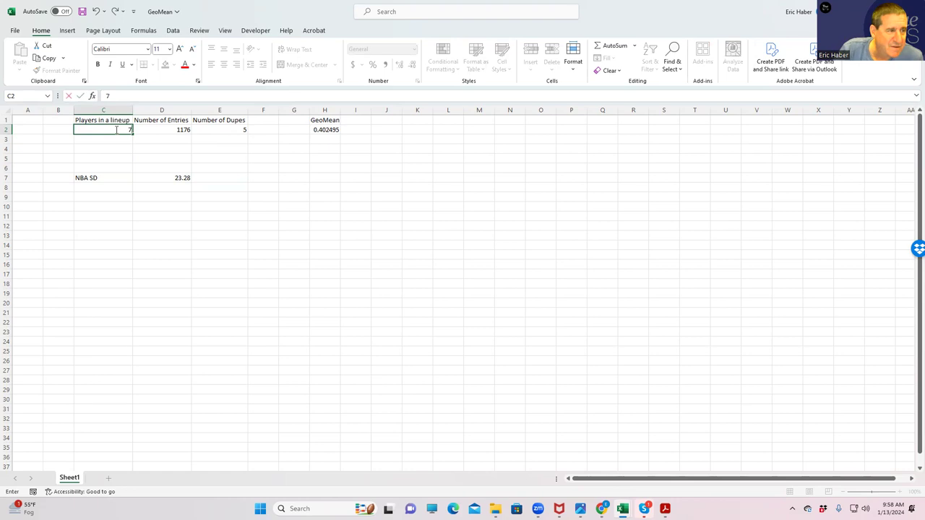
{"action": "left_click", "coordinate": [128, 151]}
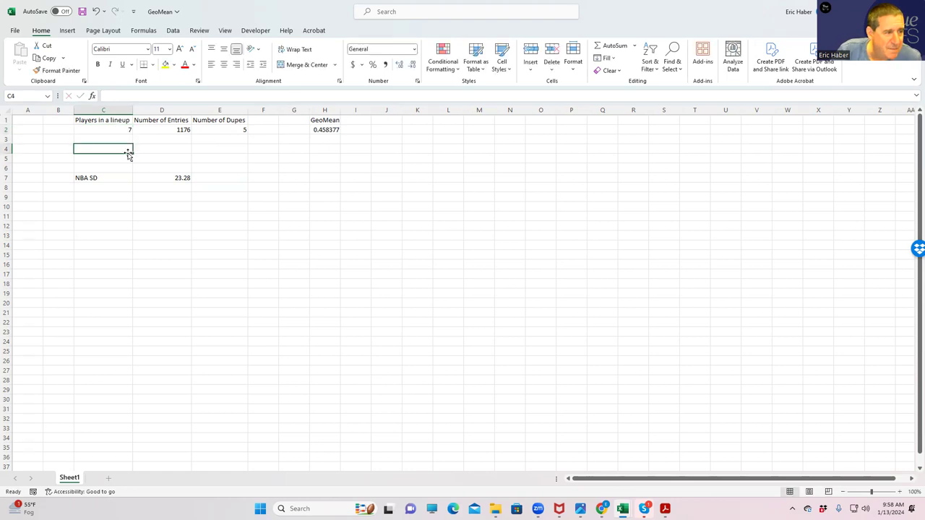
{"action": "left_click", "coordinate": [236, 130]}
{"action": "type", "text": "1"}
{"action": "left_click", "coordinate": [252, 165]}
{"action": "left_click", "coordinate": [234, 146]}
{"action": "left_click", "coordinate": [259, 167]}
{"action": "left_click", "coordinate": [306, 177]}
{"action": "left_click", "coordinate": [326, 131]}
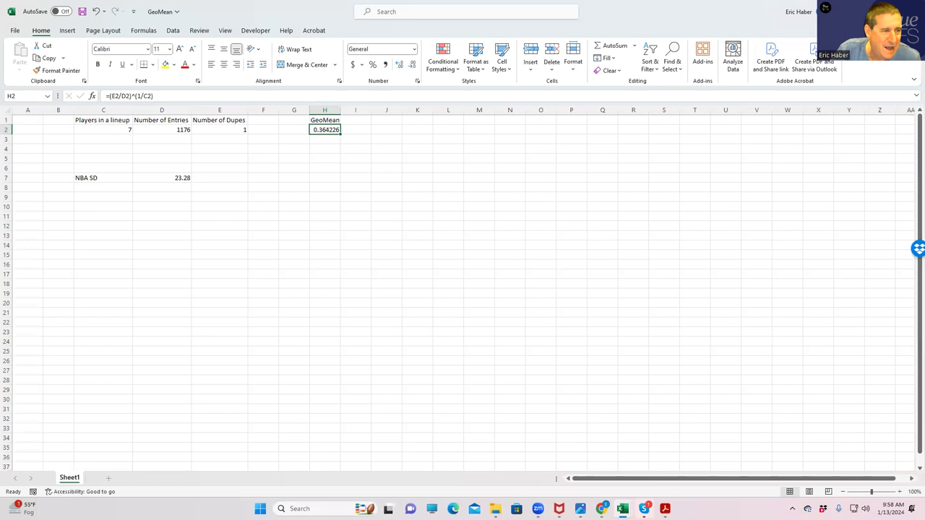
{"action": "key", "text": "alt+Tab"}
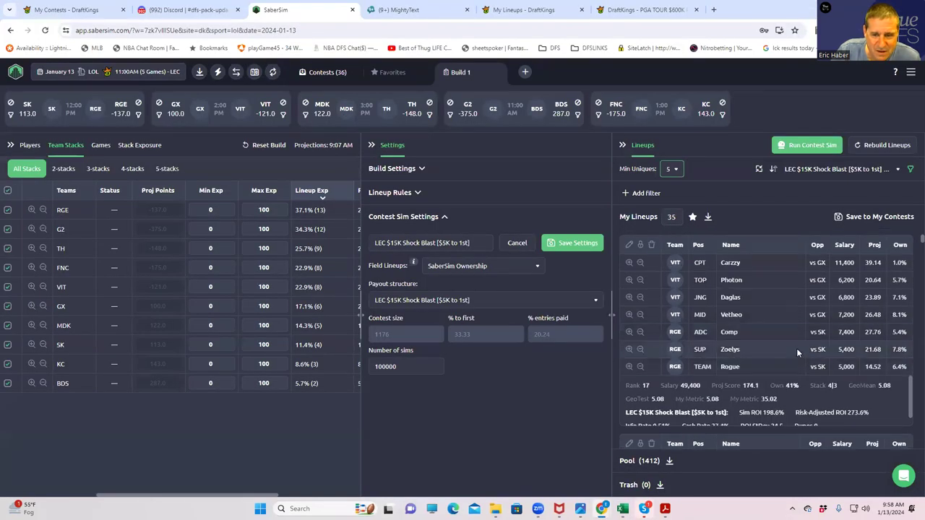
Add a lineup pool filter on GeoMean less than 36 and save it as Filter 1
{"action": "scroll", "coordinate": [798, 346], "scroll_direction": "down", "scroll_amount": 2}
{"action": "scroll", "coordinate": [789, 376], "scroll_direction": "down", "scroll_amount": 1}
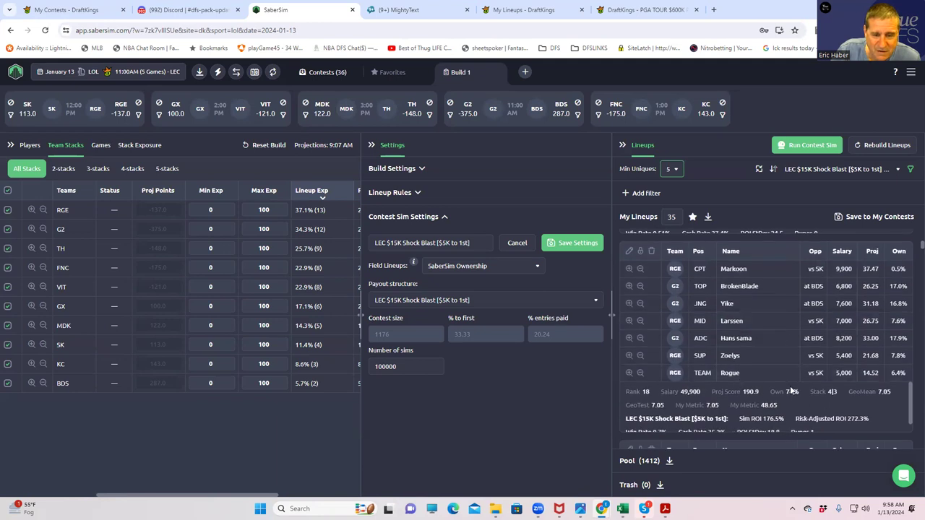
{"action": "scroll", "coordinate": [787, 375], "scroll_direction": "up", "scroll_amount": 3}
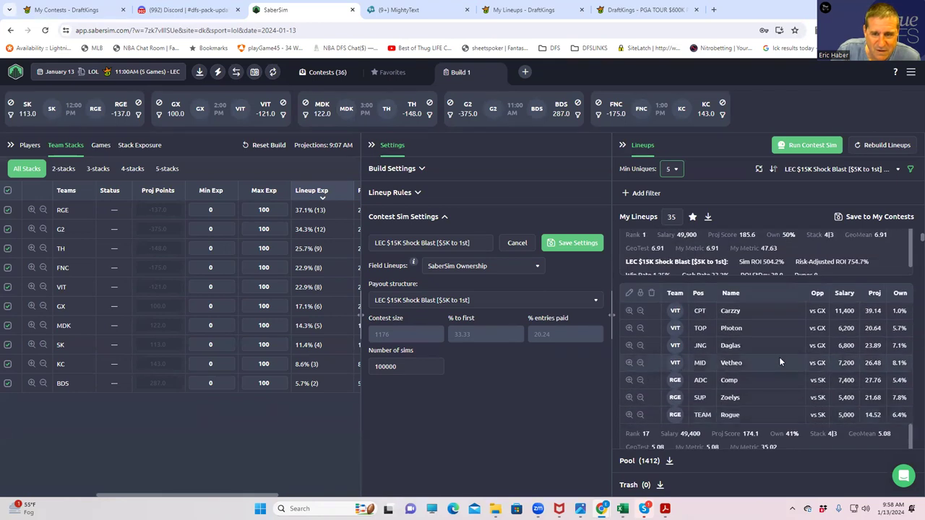
{"action": "scroll", "coordinate": [779, 346], "scroll_direction": "up", "scroll_amount": 1}
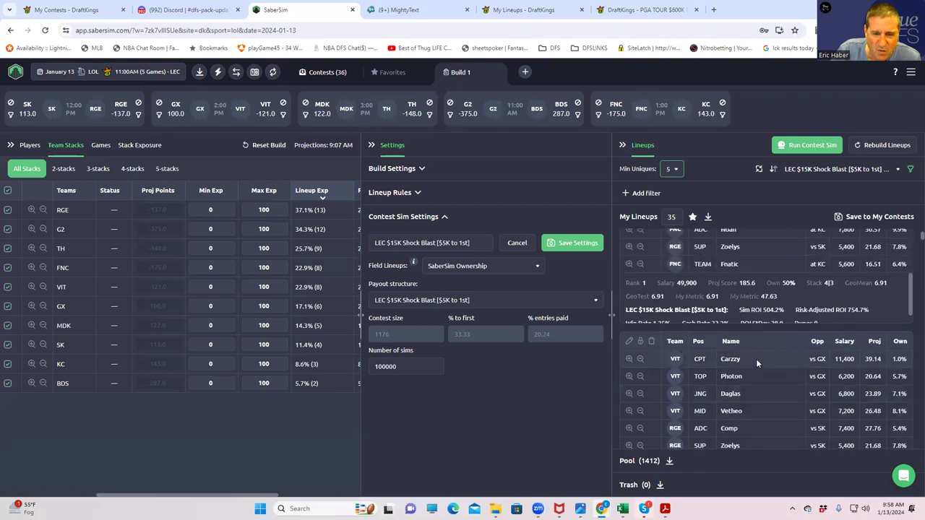
{"action": "scroll", "coordinate": [756, 359], "scroll_direction": "up", "scroll_amount": 2}
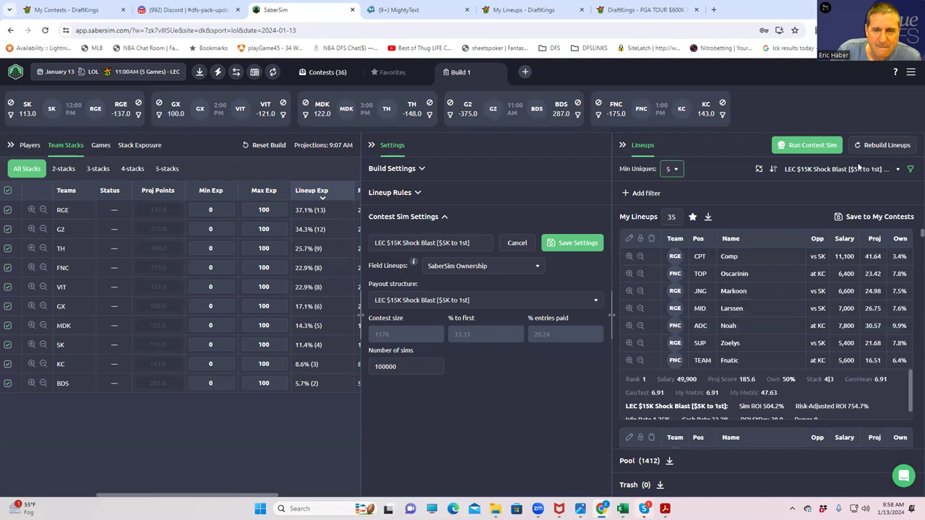
{"action": "left_click", "coordinate": [626, 193]}
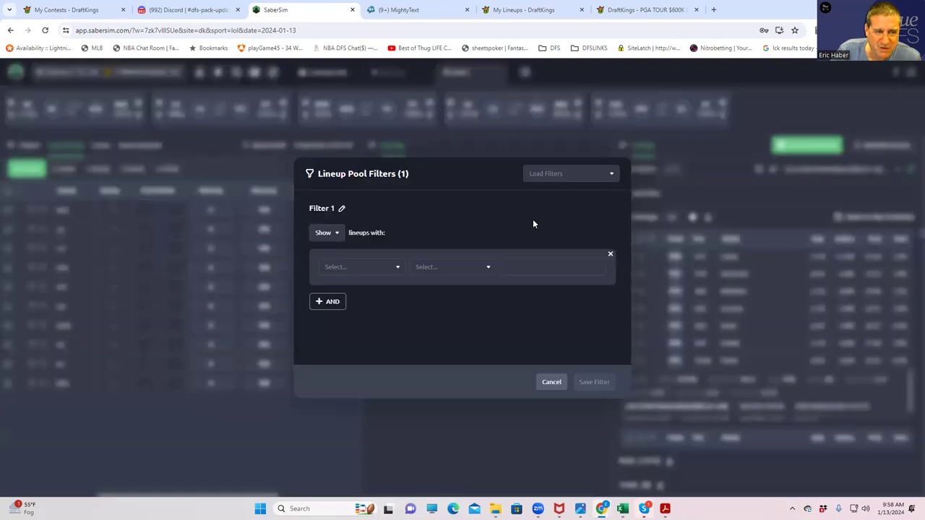
{"action": "left_click", "coordinate": [347, 266]}
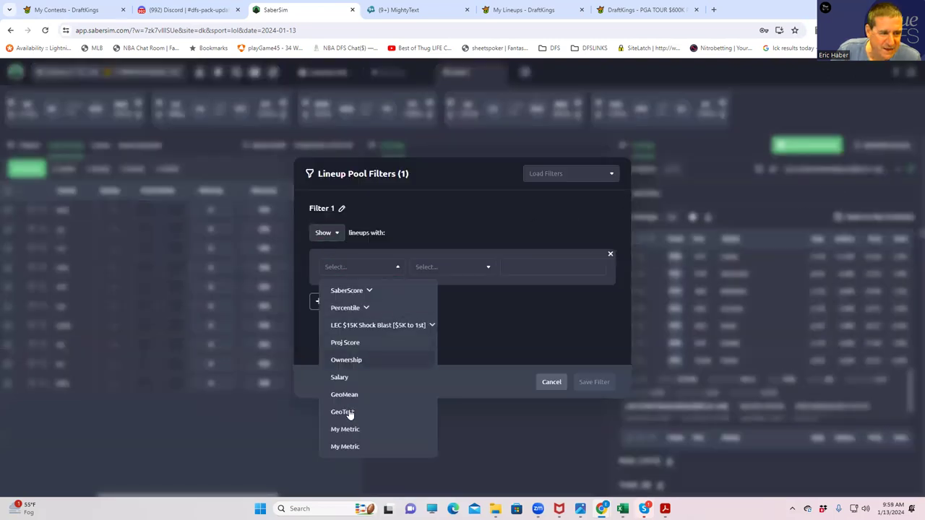
{"action": "left_click", "coordinate": [345, 396]}
{"action": "left_click", "coordinate": [444, 268]}
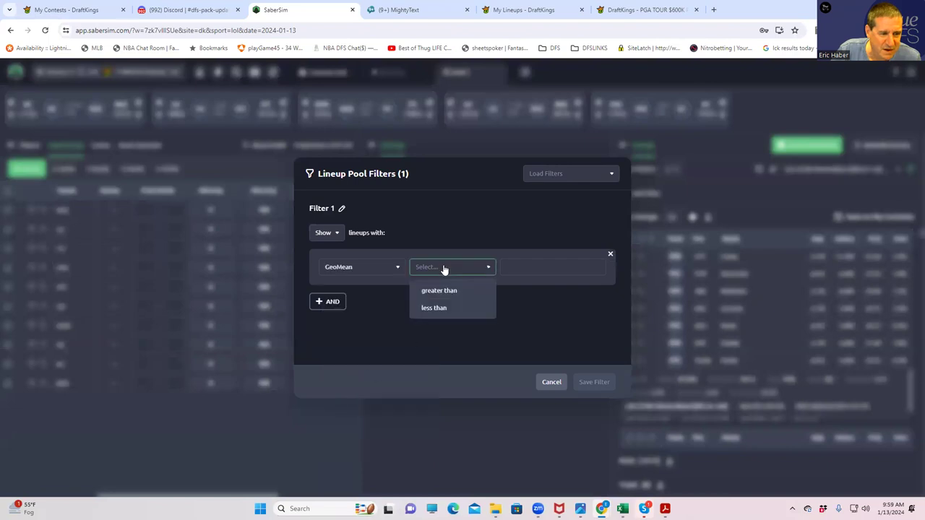
{"action": "left_click", "coordinate": [431, 308]}
{"action": "left_click", "coordinate": [551, 267]}
{"action": "type", "text": "36"}
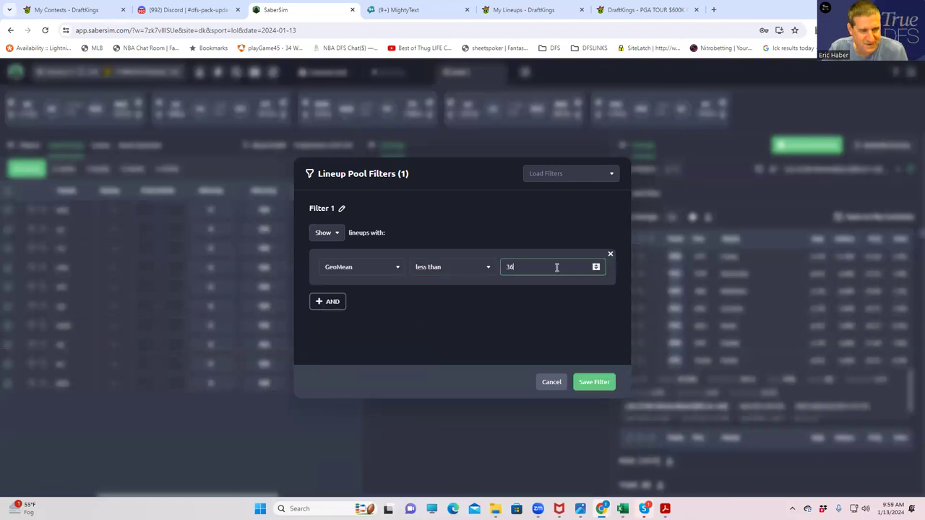
{"action": "left_click", "coordinate": [594, 381]}
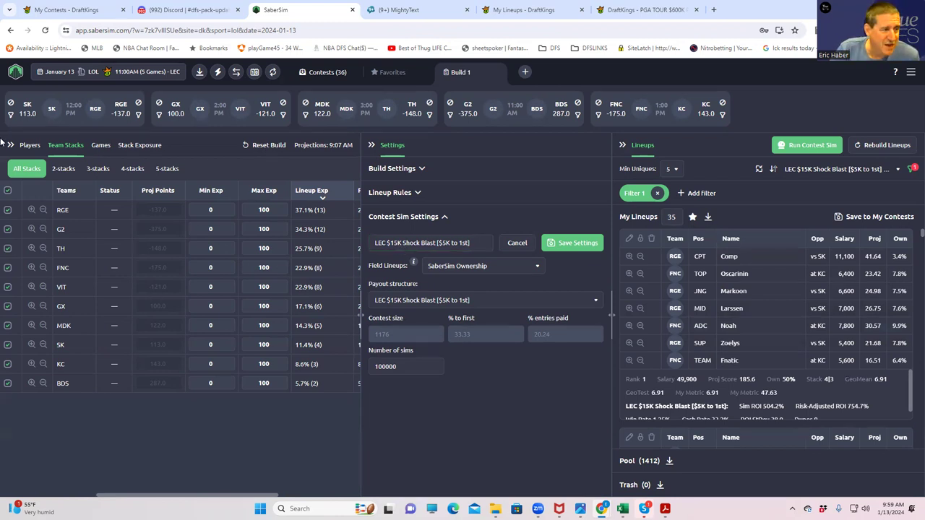
Check the stack-type exposure to confirm all 35 lineups are 4|3 stacks
{"action": "left_click", "coordinate": [151, 147]}
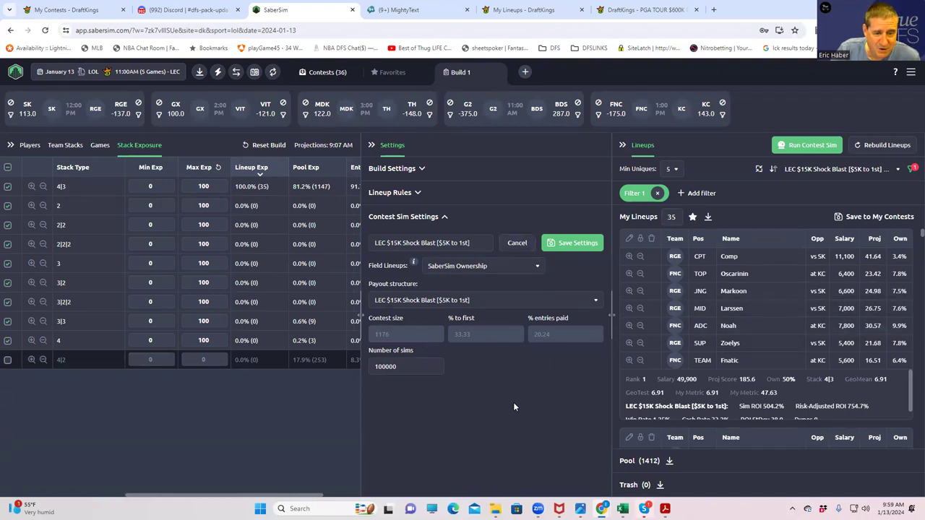
{"action": "scroll", "coordinate": [772, 364], "scroll_direction": "down", "scroll_amount": 2}
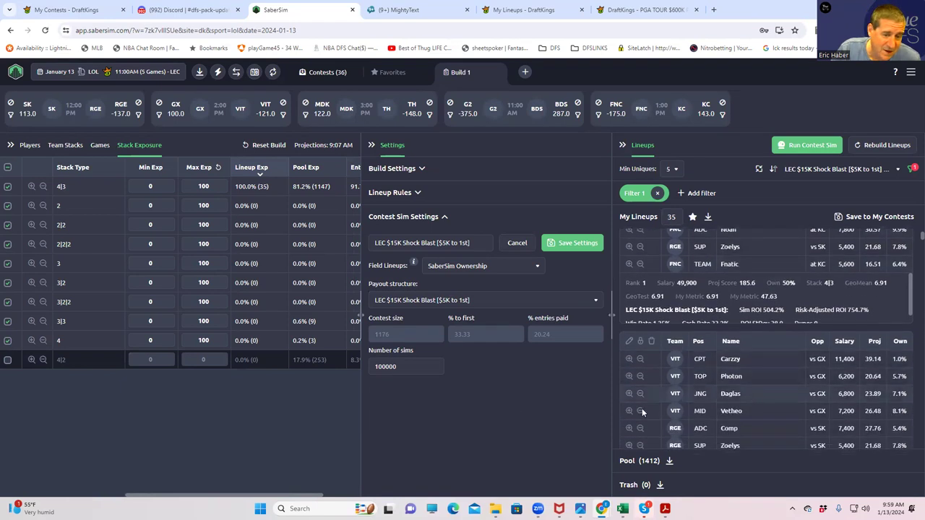
{"action": "scroll", "coordinate": [744, 393], "scroll_direction": "down", "scroll_amount": 1}
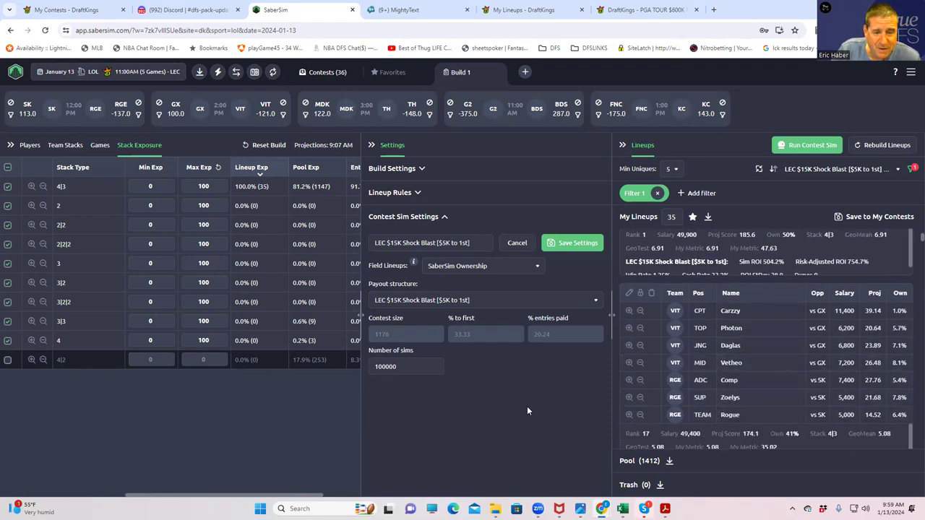
{"action": "scroll", "coordinate": [787, 336], "scroll_direction": "up", "scroll_amount": 3}
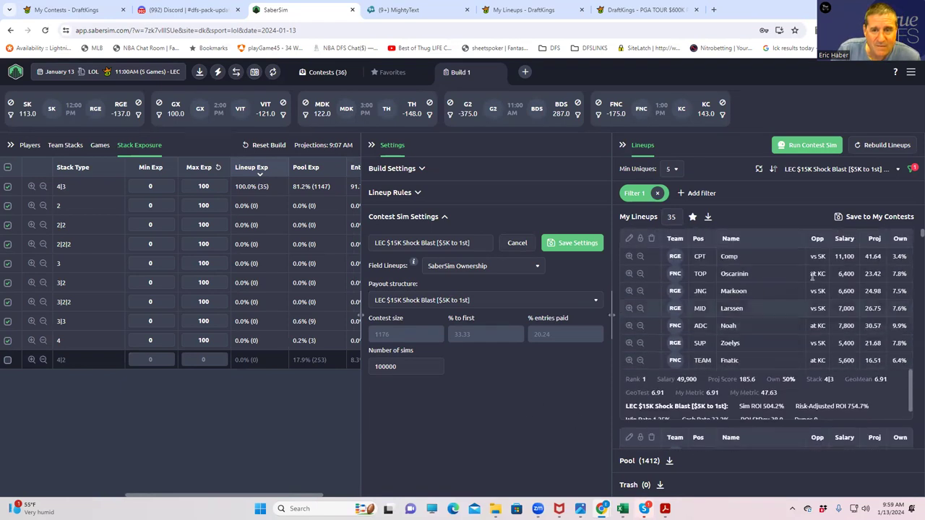
Save the 35 lineups only to the LEC $15K Shock Blast contest
{"action": "left_click", "coordinate": [839, 218]}
{"action": "left_click", "coordinate": [316, 181]}
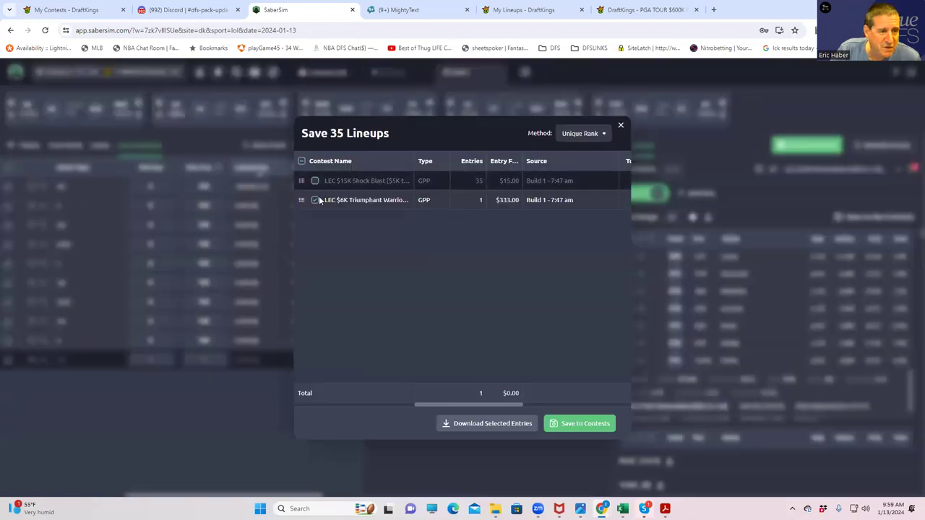
{"action": "left_click", "coordinate": [315, 200]}
{"action": "left_click", "coordinate": [316, 181]}
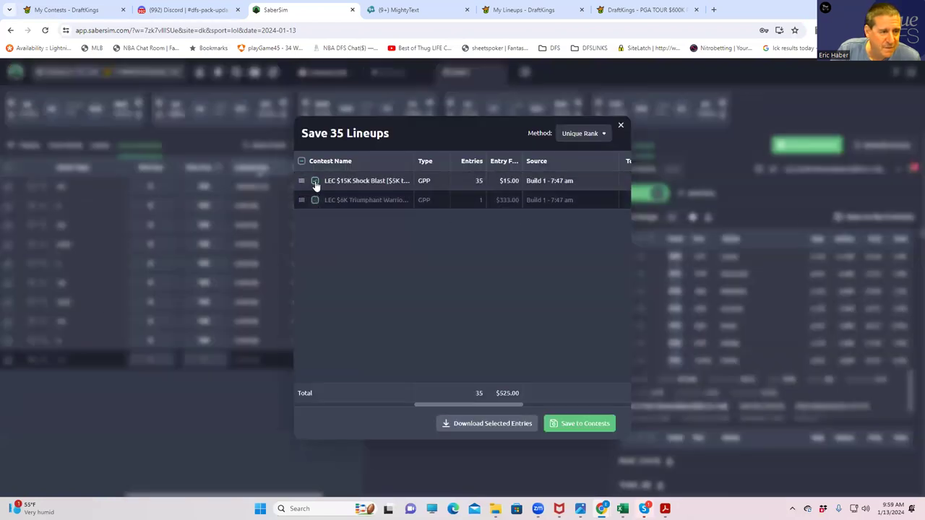
{"action": "left_click", "coordinate": [575, 425]}
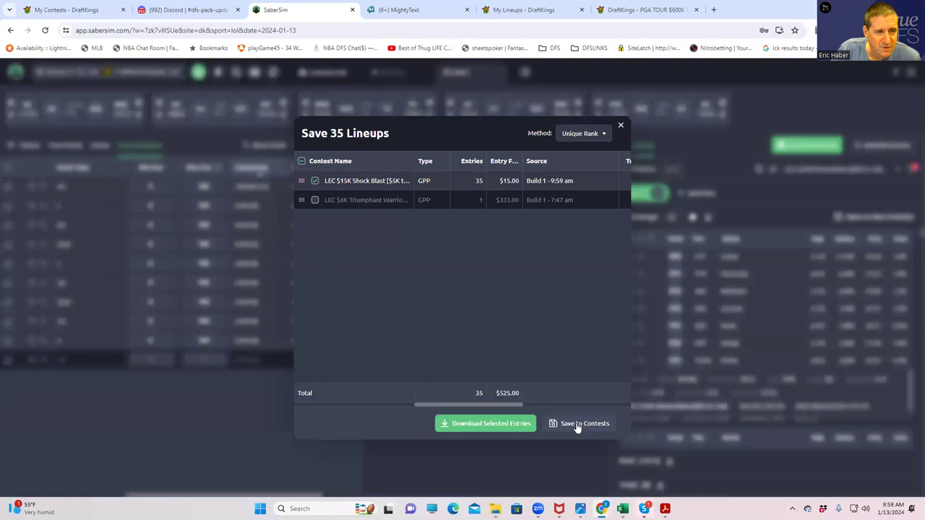
{"action": "left_click", "coordinate": [621, 128]}
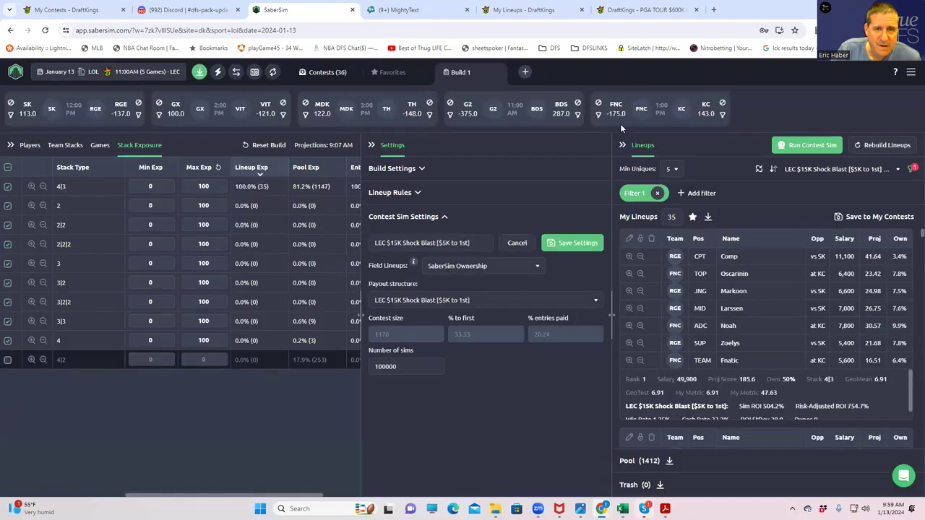
Remove the GeoMean filter and sort lineups by Small Slate | 100-1k
{"action": "left_click", "coordinate": [658, 194]}
{"action": "left_click", "coordinate": [859, 170]}
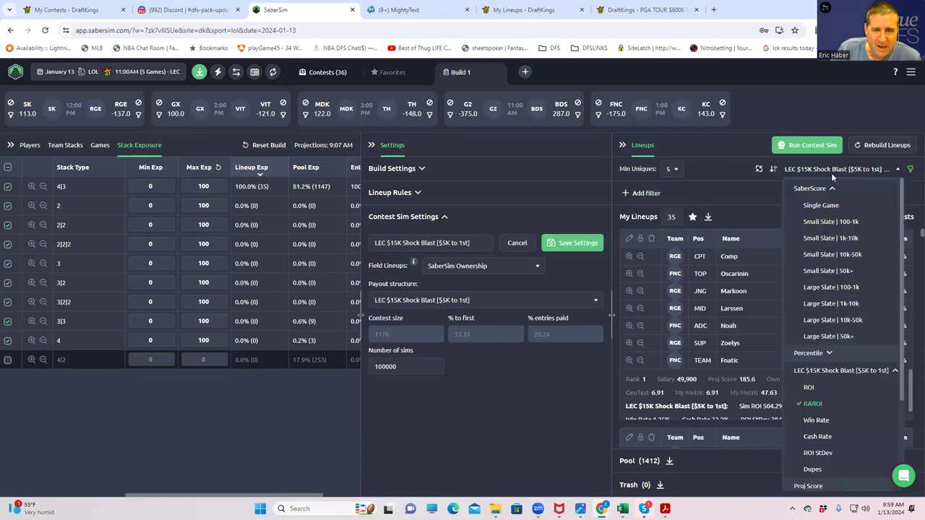
{"action": "left_click", "coordinate": [828, 222]}
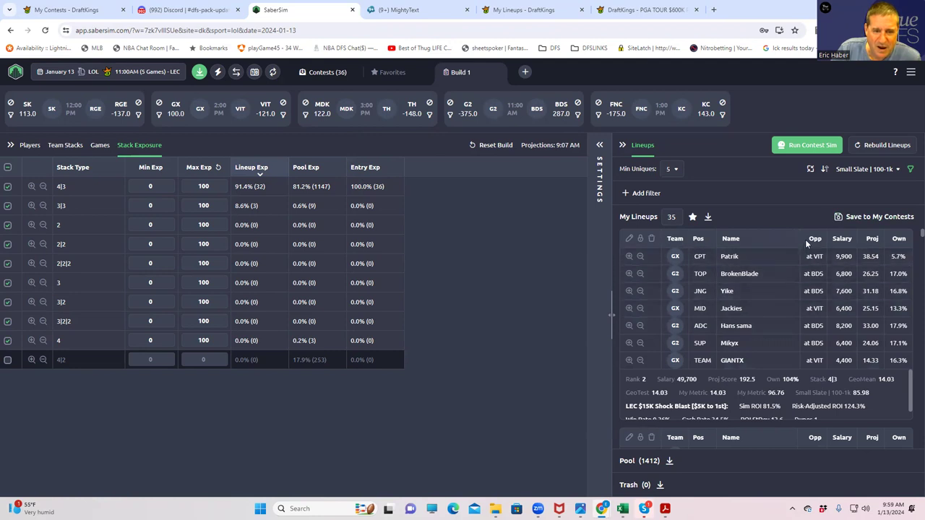
Save the single entry to the $6K contest, then go to DraftKings' entry upload page
{"action": "left_click", "coordinate": [838, 221]}
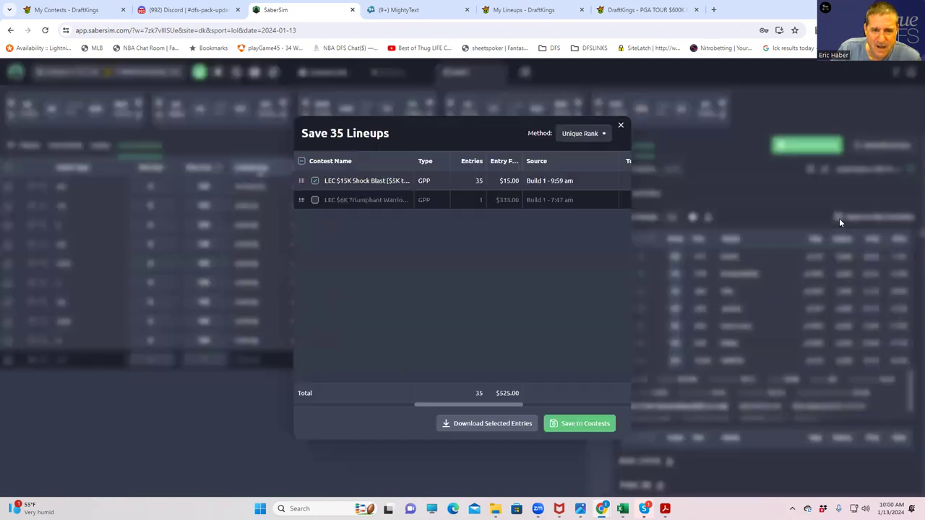
{"action": "left_click", "coordinate": [315, 182]}
{"action": "left_click", "coordinate": [314, 201]}
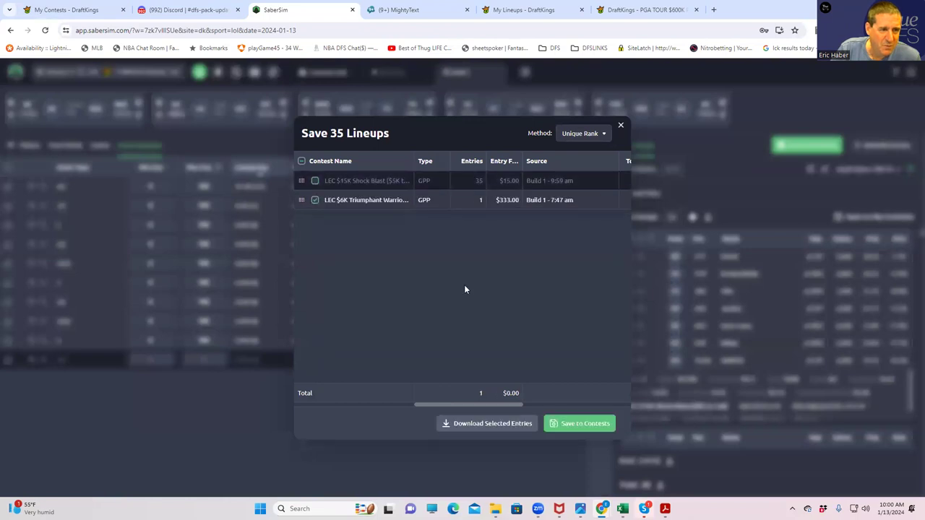
{"action": "left_click", "coordinate": [587, 424]}
{"action": "left_click", "coordinate": [620, 126]}
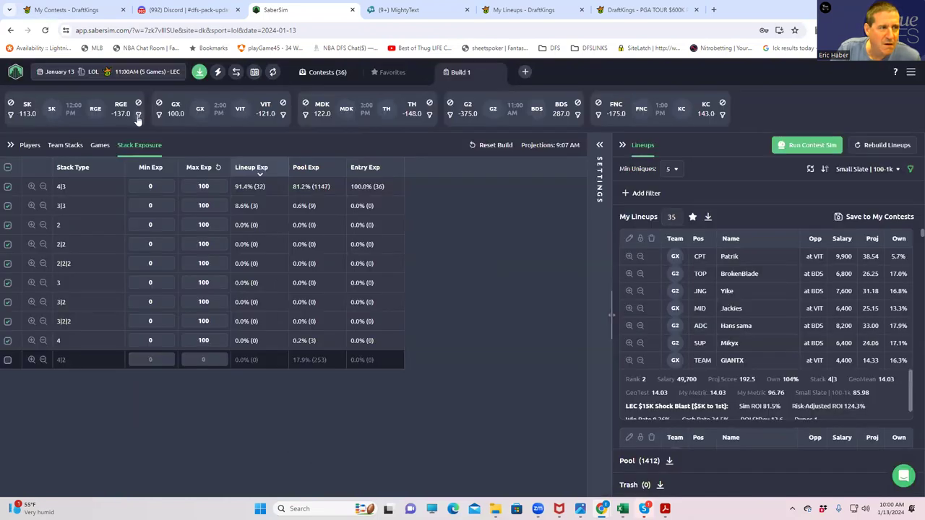
{"action": "left_click", "coordinate": [199, 73]}
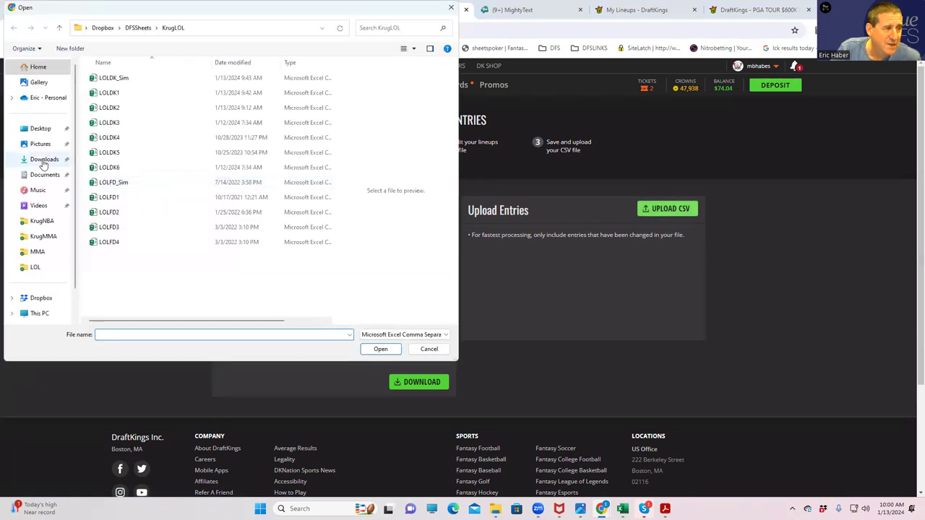
Upload entries_dk_lol_2024-01-13_lec (1) from Downloads to DraftKings
{"action": "left_click", "coordinate": [43, 164]}
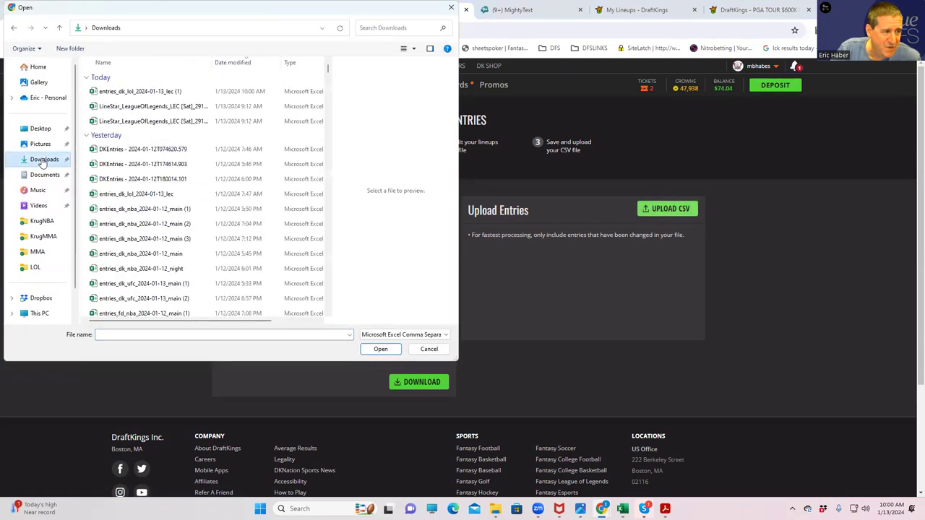
{"action": "left_click", "coordinate": [149, 95]}
{"action": "left_click", "coordinate": [378, 348]}
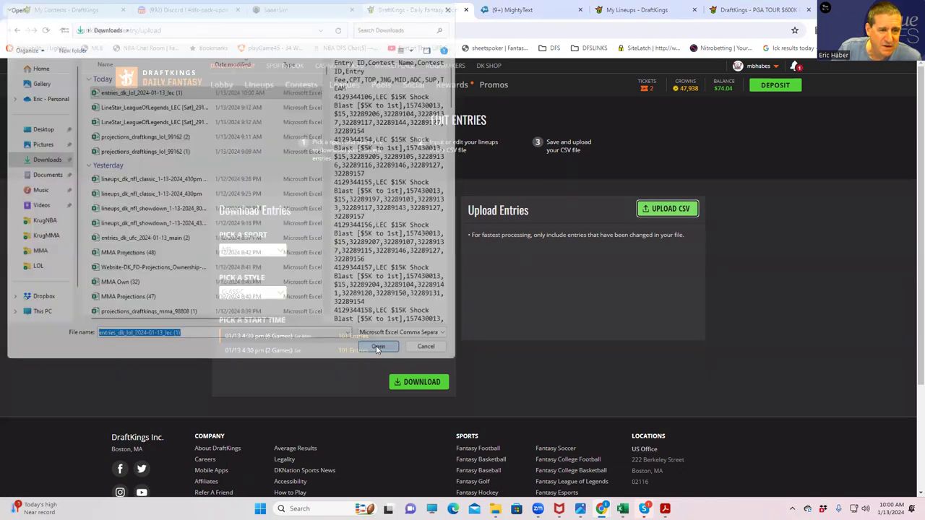